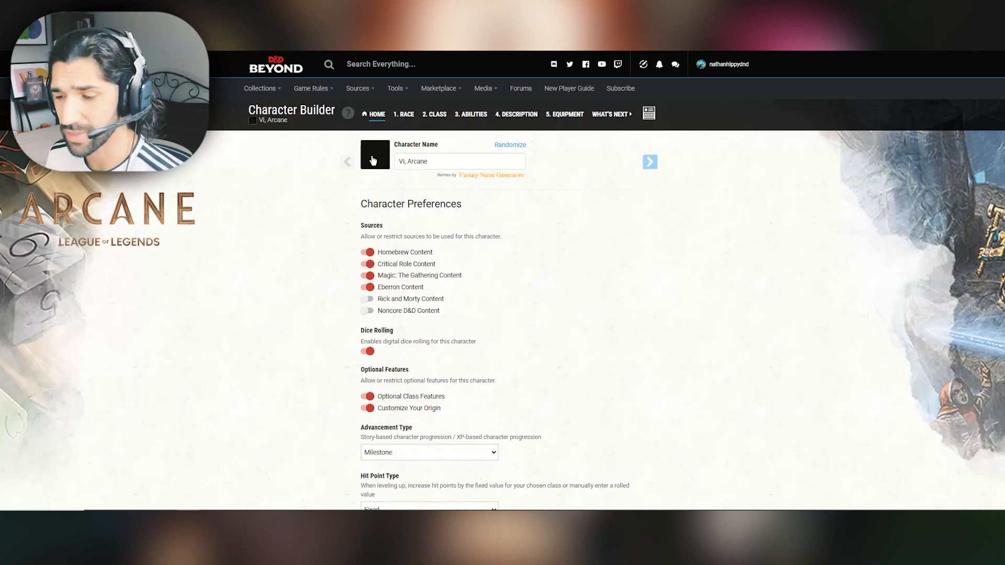
- Look over the character preferences and open the race settings
scroll(267, 296, "down", 8)
scroll(267, 283, "up", 10)
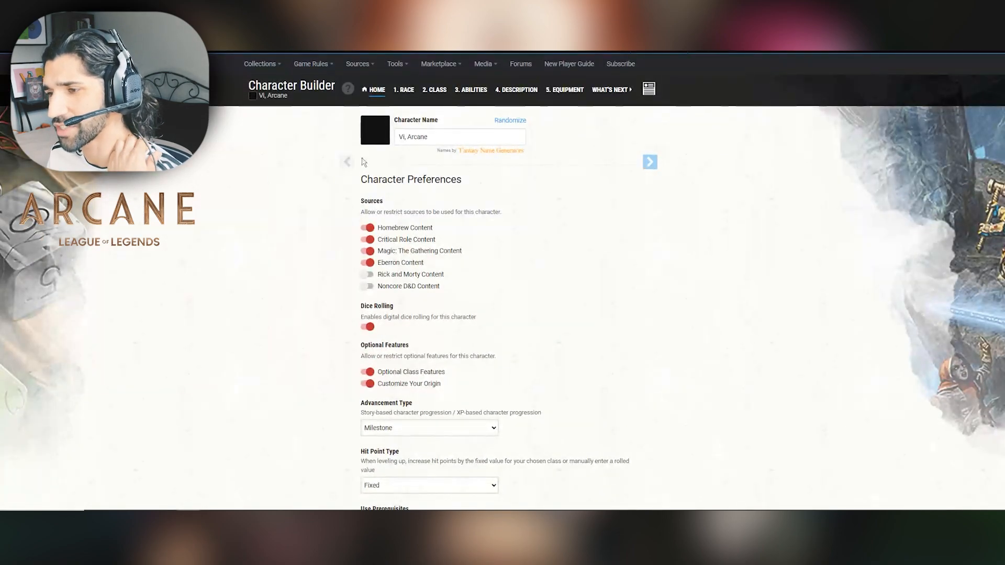
left_click(408, 98)
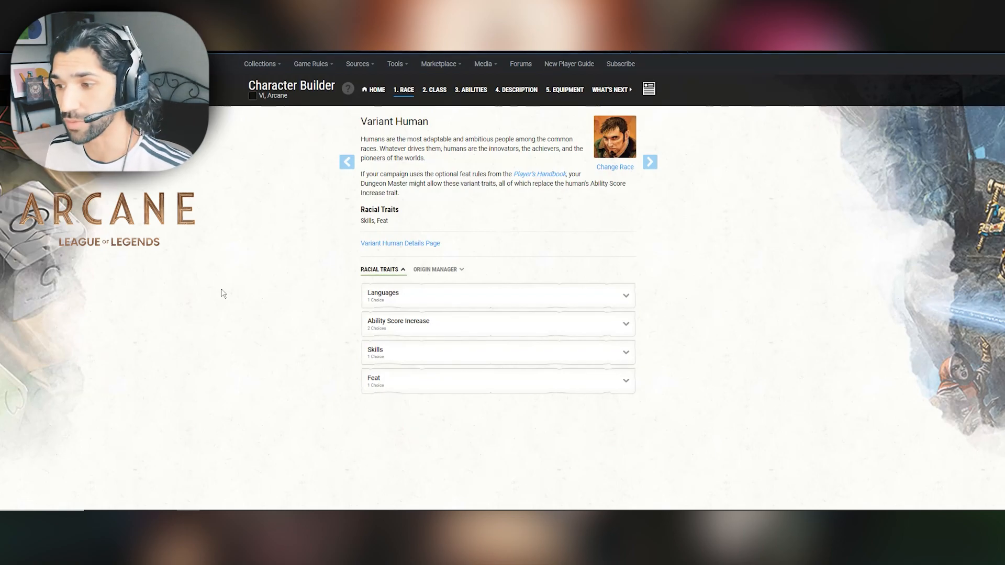
- Review the Variant Human's Languages and Ability Score Increase choices, collapsing each trait after reading it
left_click(453, 296)
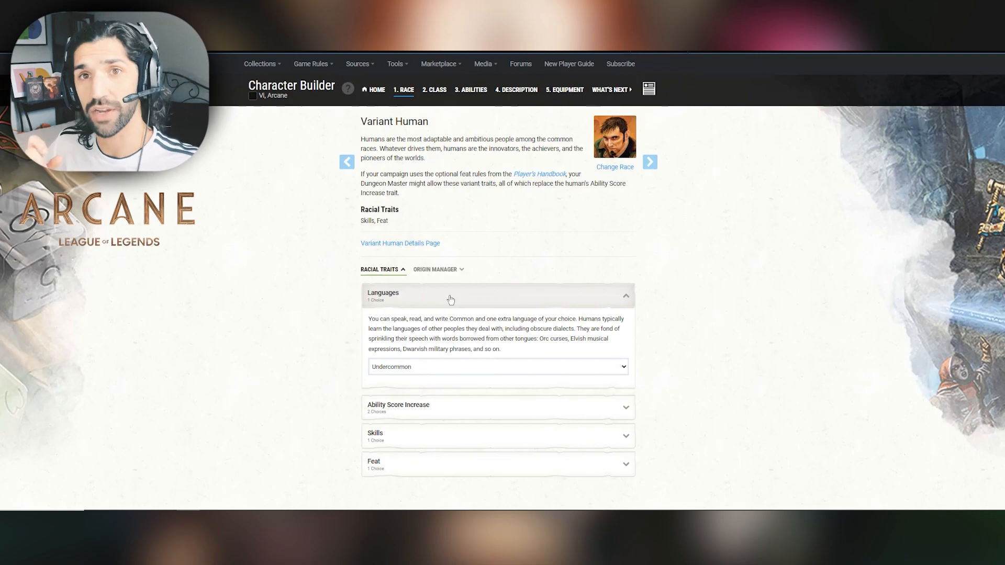
left_click(450, 299)
left_click(425, 323)
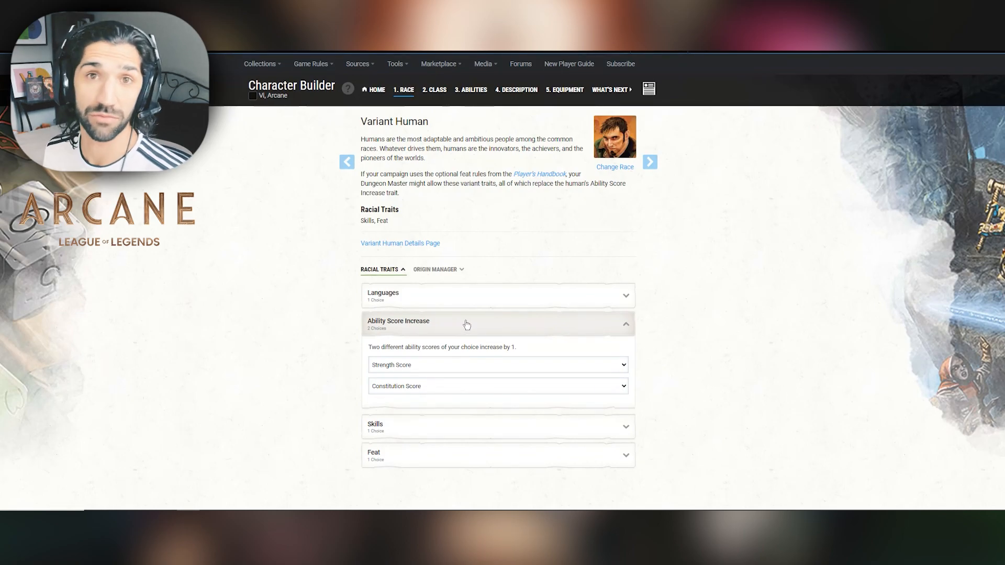
left_click(464, 324)
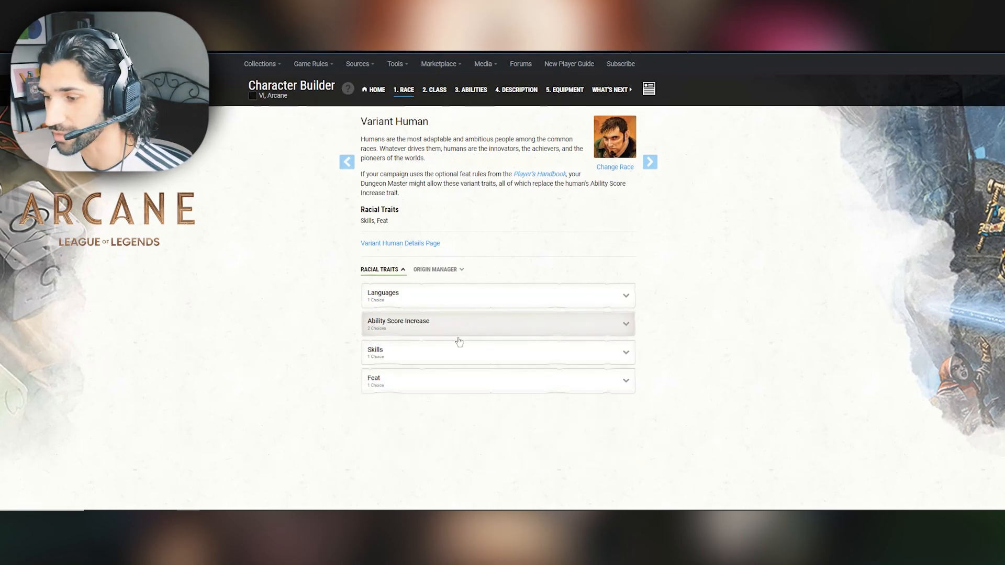
- Review the Variant Human's Skills choice and read the description of its chosen feat
left_click(457, 344)
scroll(457, 345, "down", 1)
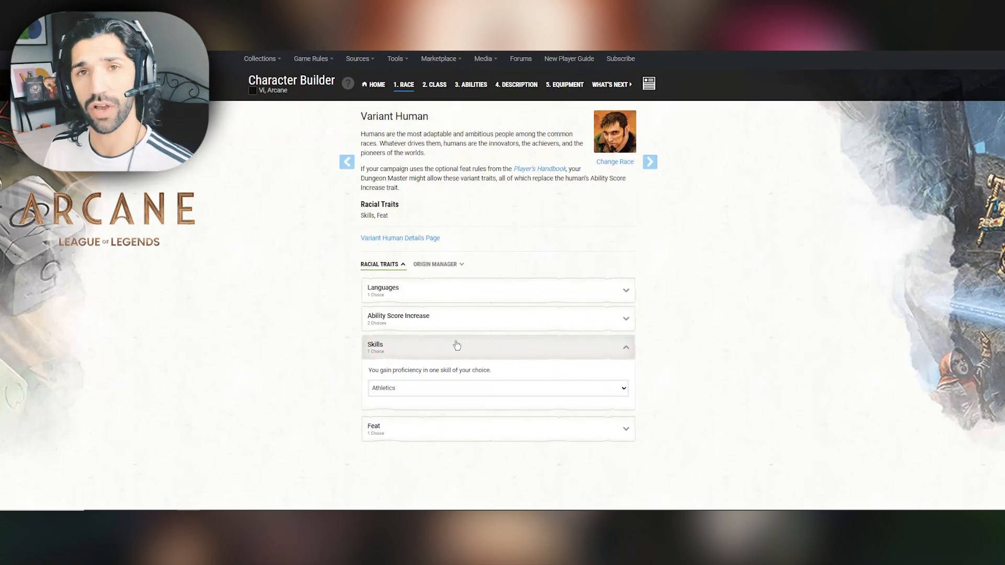
left_click(457, 344)
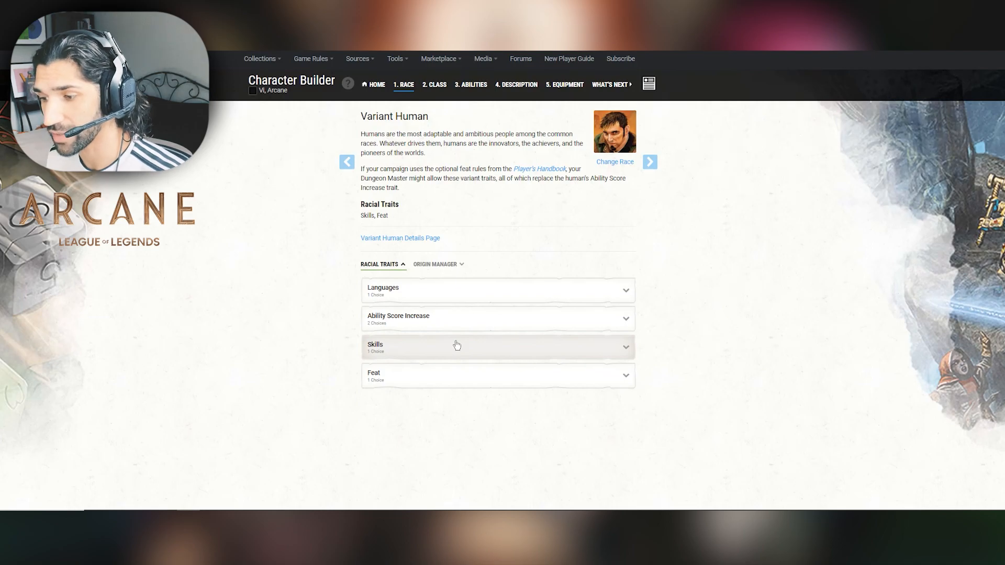
left_click(439, 374)
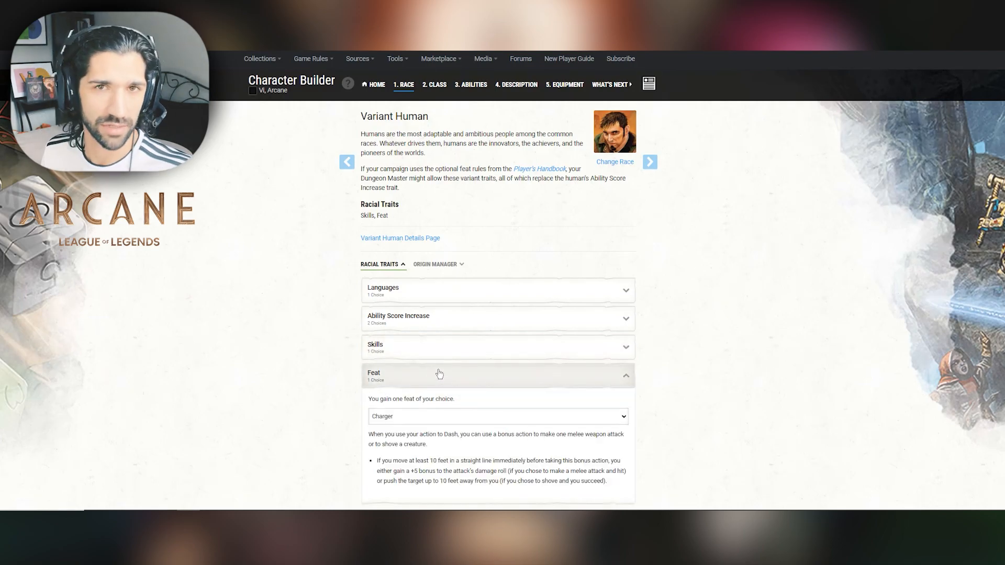
scroll(439, 374, "down", 1)
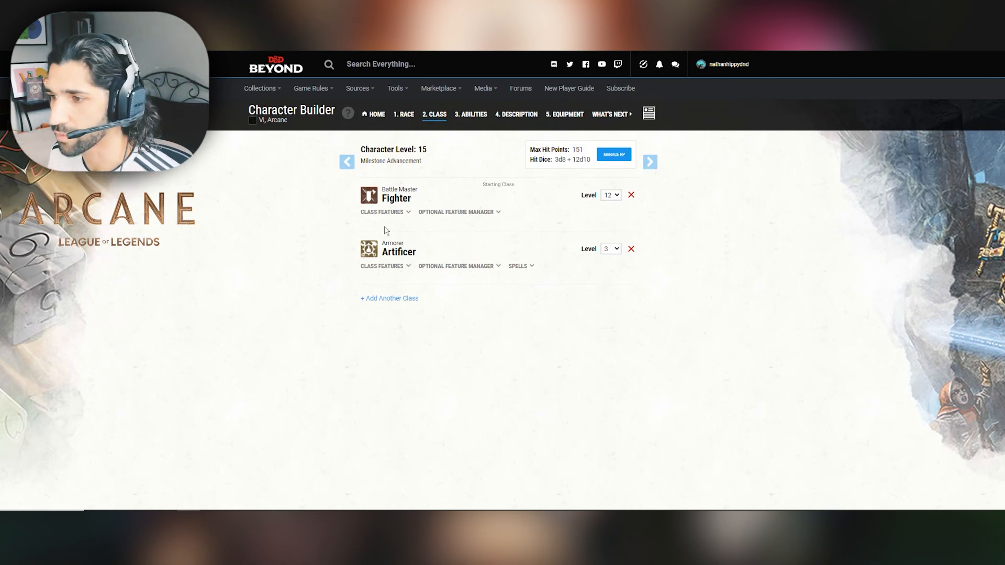
- Expand the Fighter's class features and look over the list
left_click(407, 213)
scroll(299, 221, "down", 3)
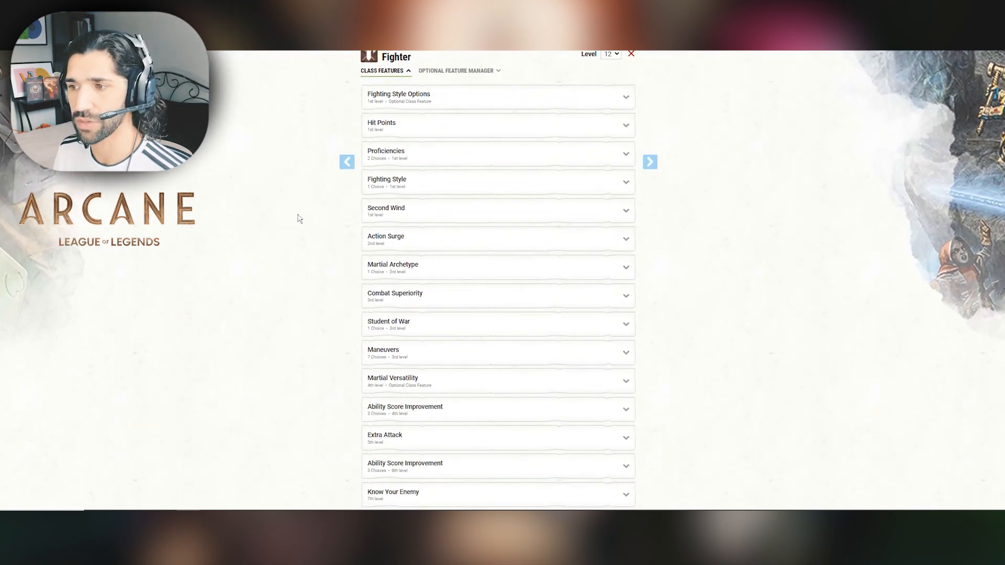
scroll(300, 221, "up", 2)
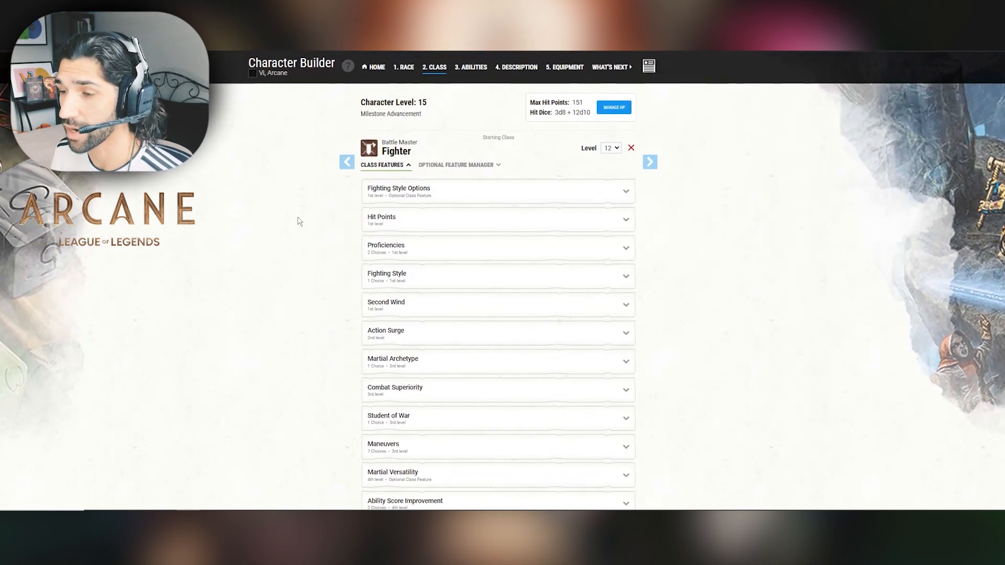
scroll(299, 221, "down", 1)
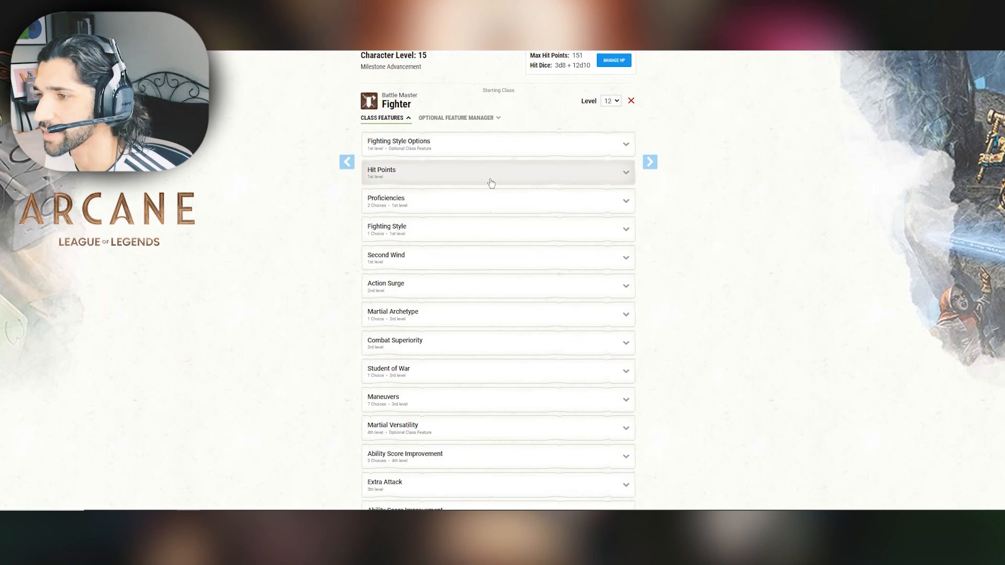
- Review the Fighter's Proficiencies, Fighting Style and Second Wind features, leaving them collapsed
left_click(454, 200)
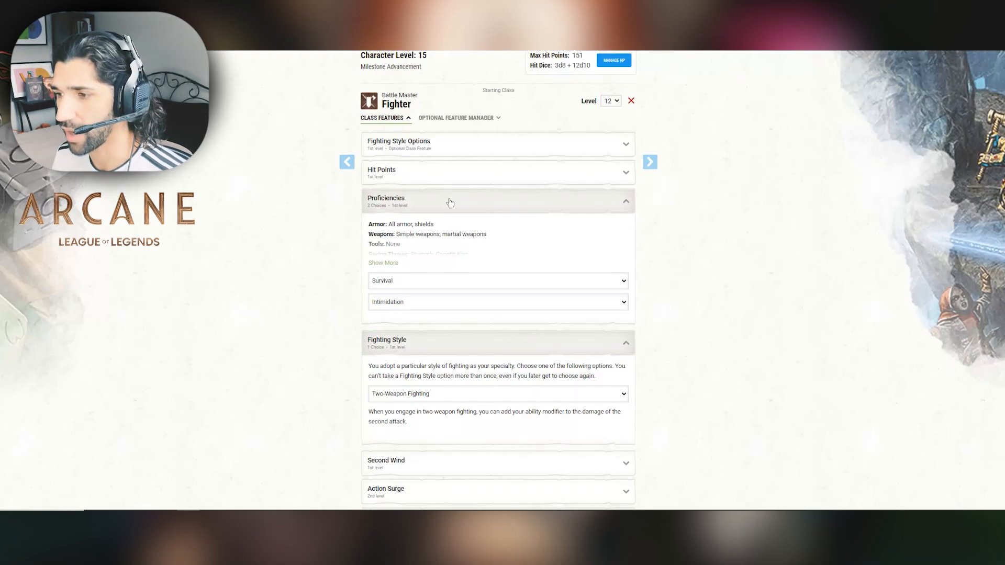
left_click(450, 202)
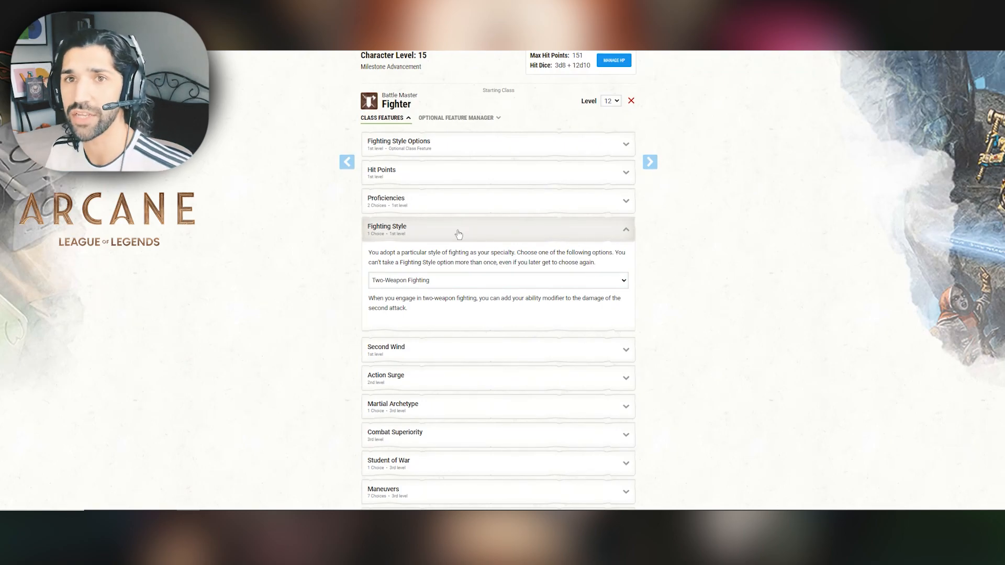
left_click(459, 234)
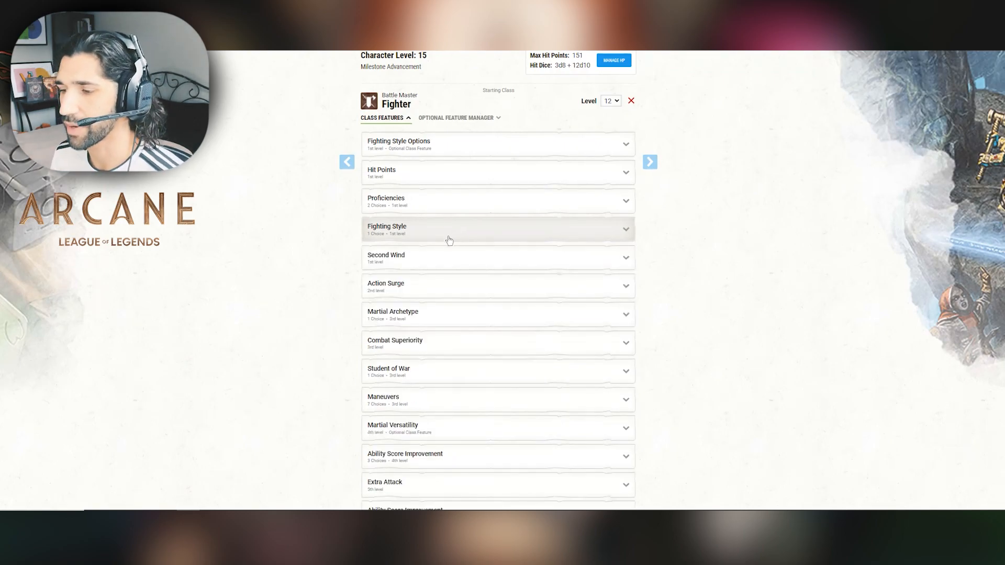
left_click(445, 254)
left_click(445, 254)
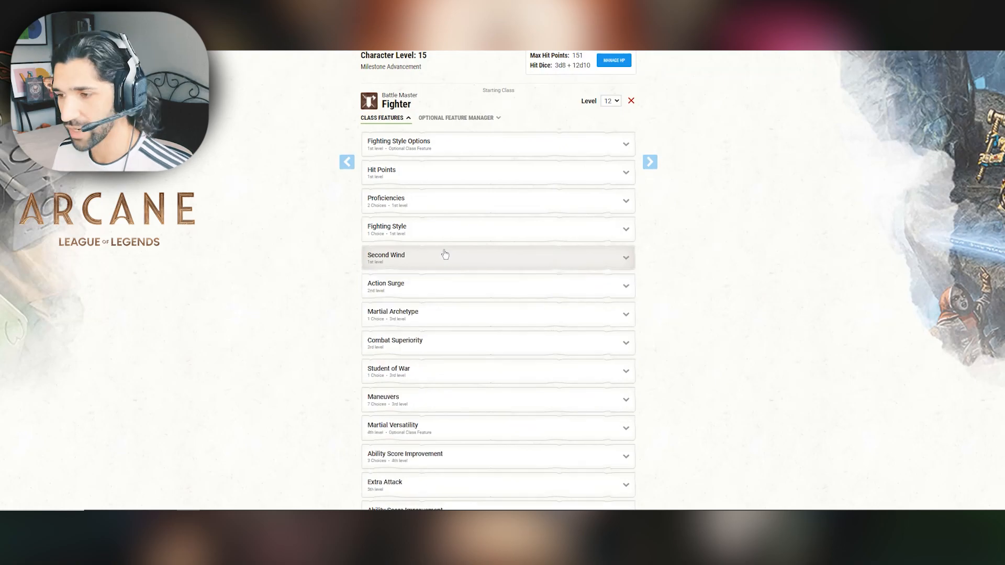
- Review the Fighter's Action Surge and Martial Archetype features, collapsing each after reading it
scroll(445, 254, "down", 3)
left_click(428, 145)
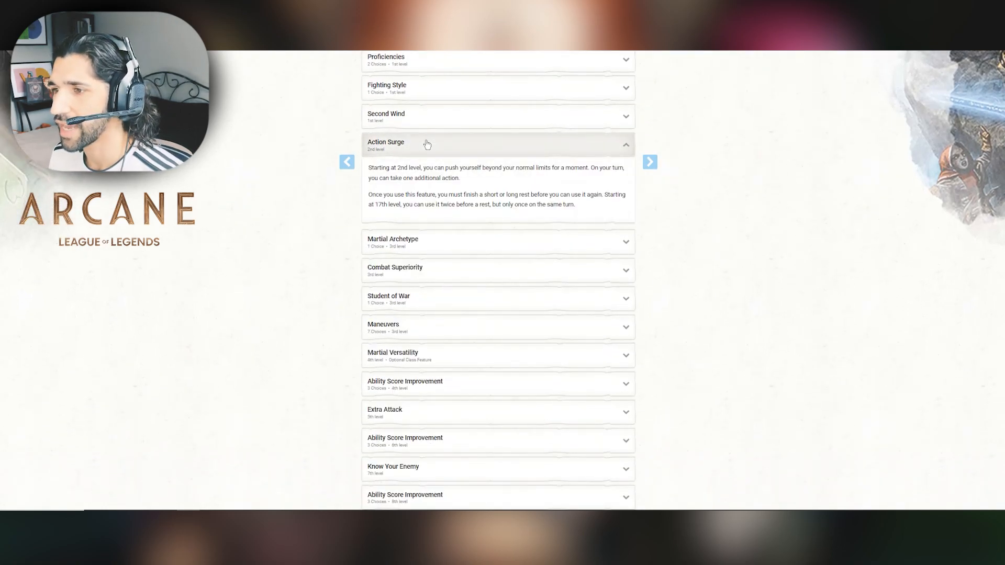
left_click(427, 144)
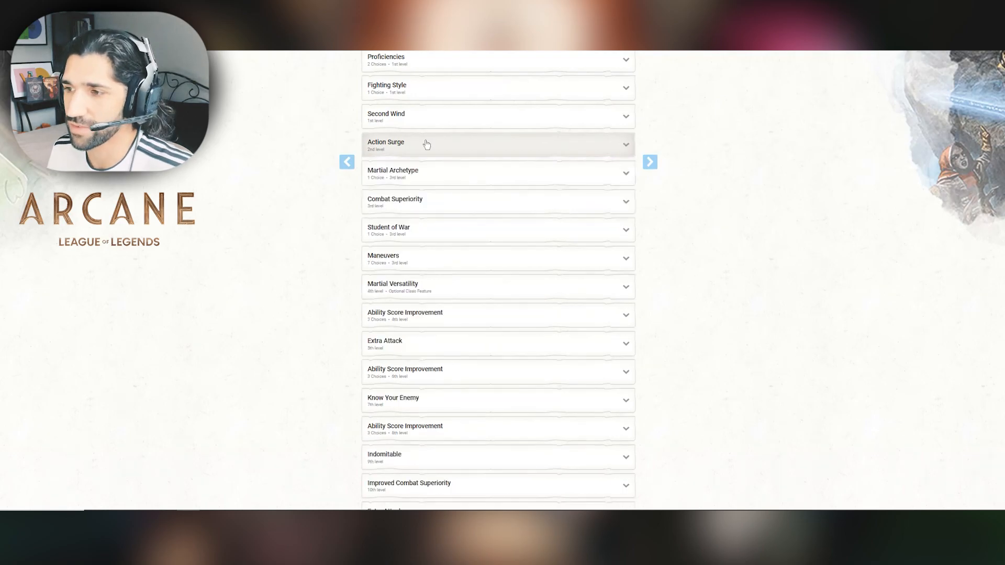
left_click(466, 177)
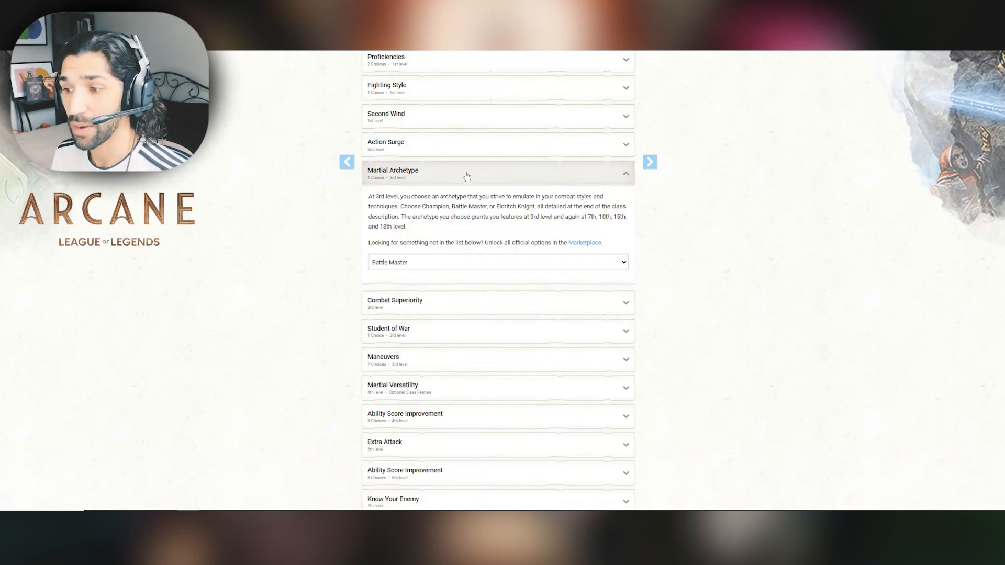
left_click(466, 175)
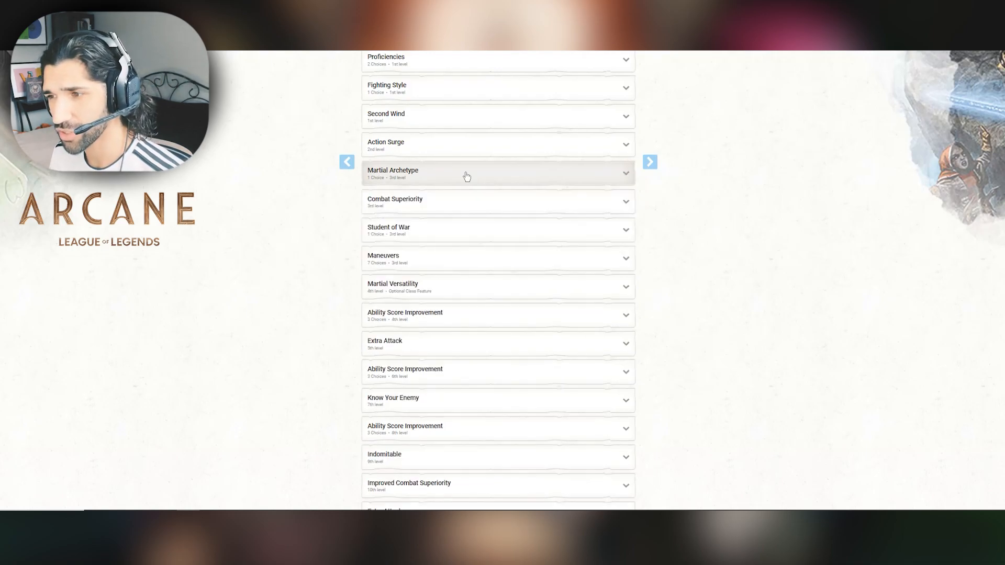
- Read the Fighter's Combat Superiority feature and check the tool choice under Student of War
left_click(456, 211)
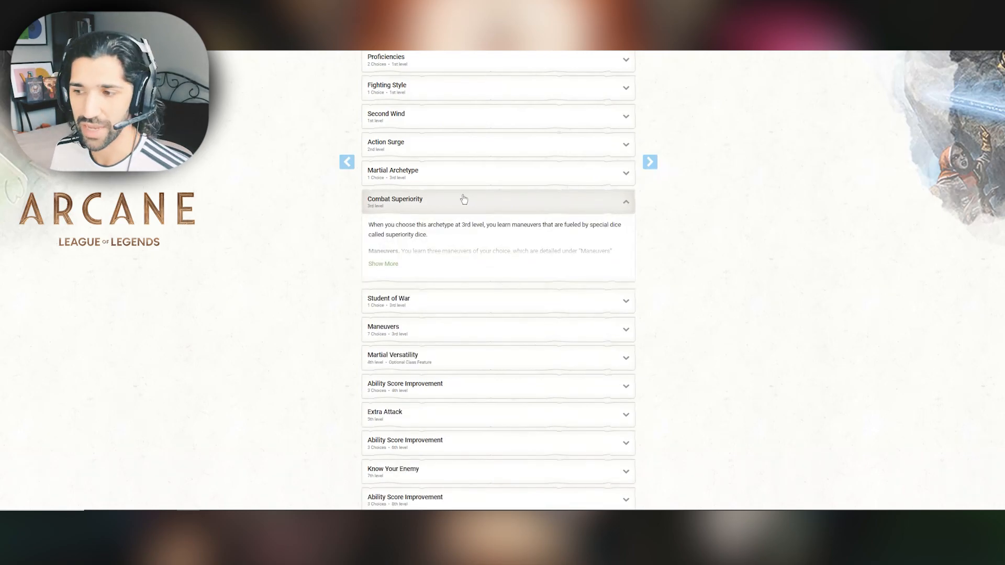
left_click(463, 200)
left_click(446, 235)
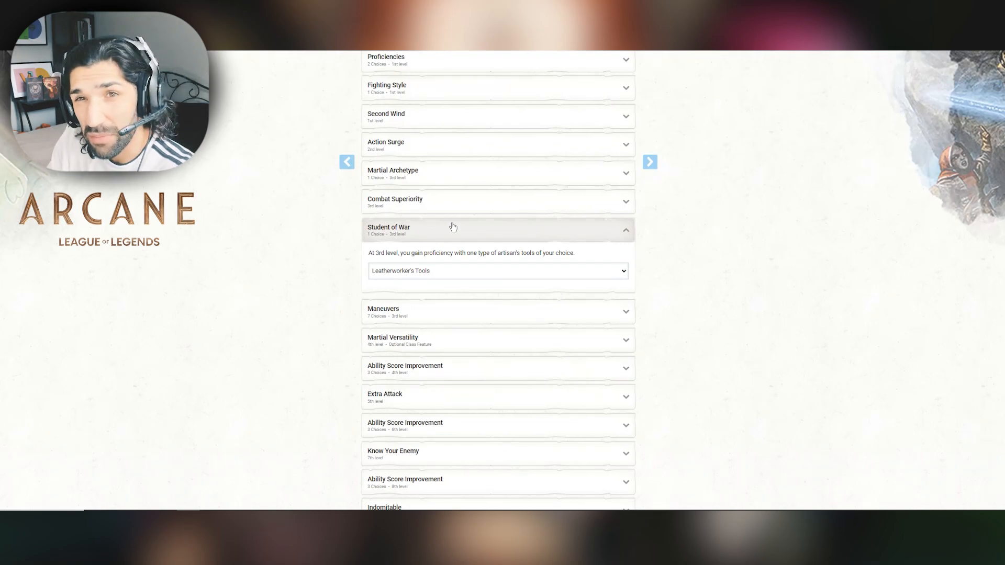
- Examine all the chosen Battle Master maneuvers and their descriptions in the Fighter's Maneuvers feature
left_click(424, 258)
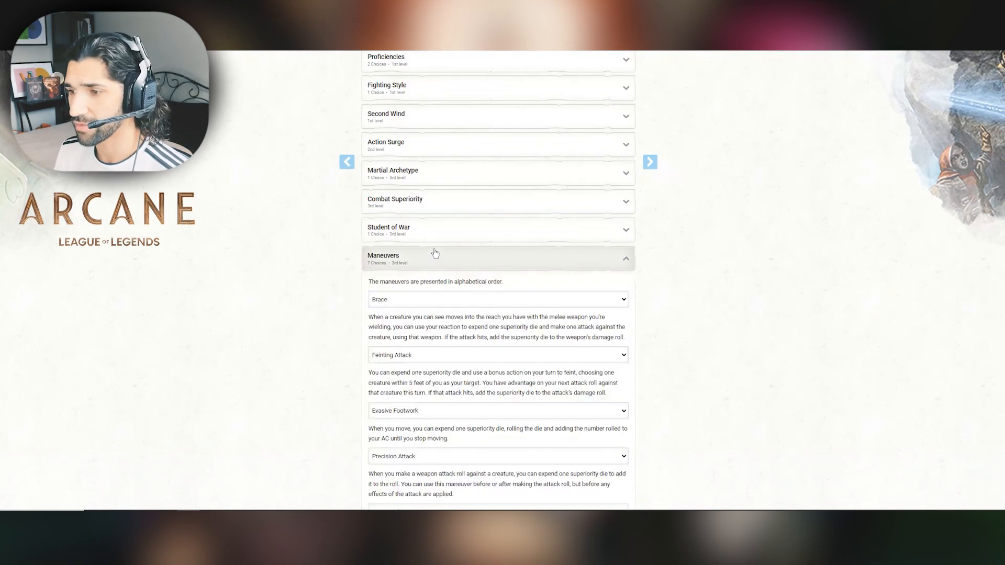
scroll(450, 225, "down", 10)
scroll(335, 197, "up", 3)
scroll(337, 197, "up", 3)
scroll(337, 198, "down", 2)
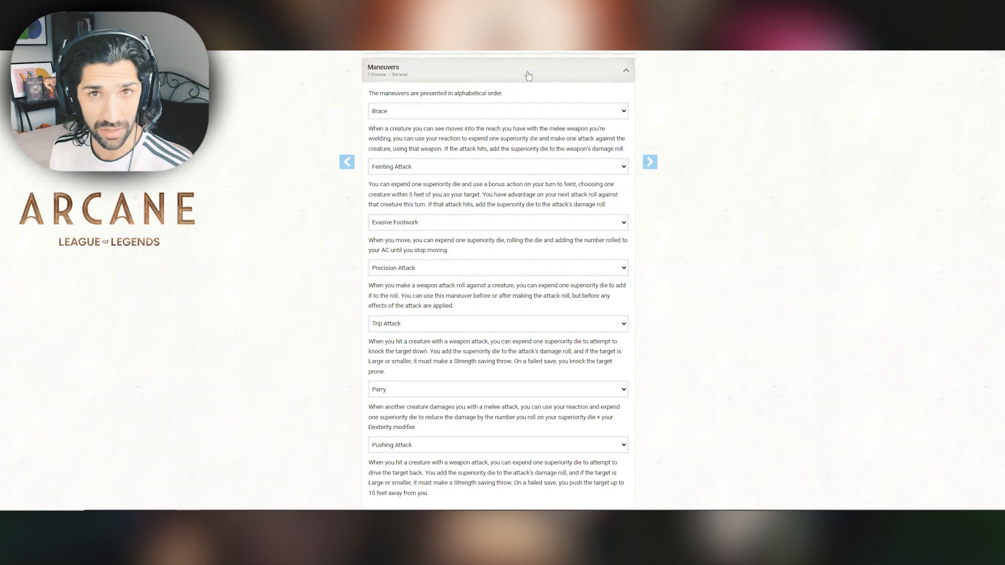
scroll(521, 86, "down", 3)
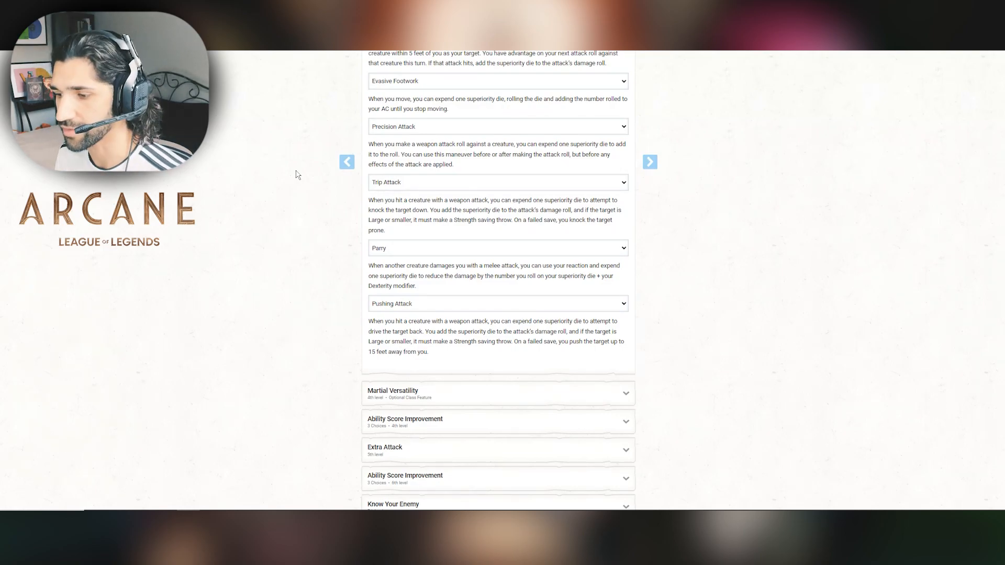
scroll(292, 285, "up", 10)
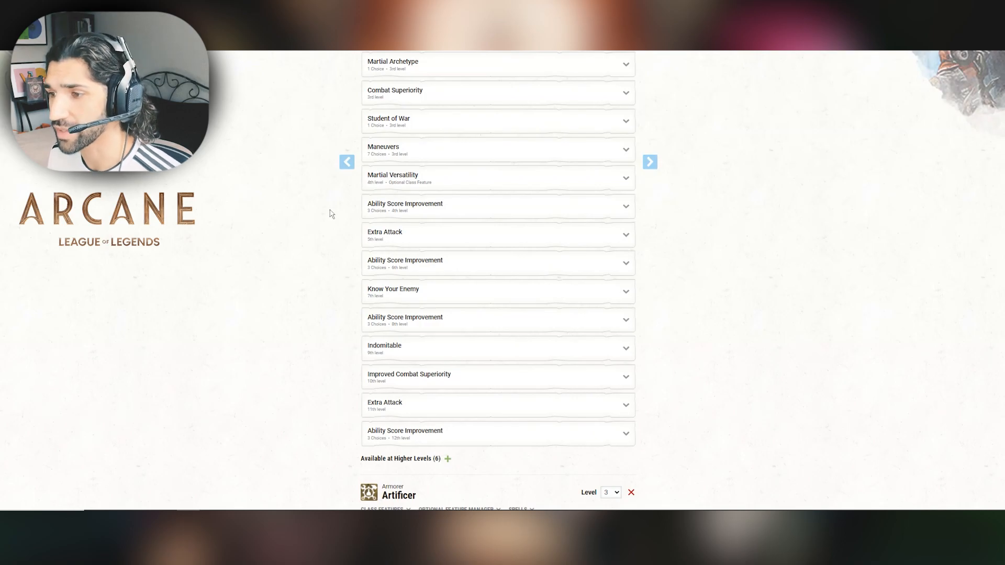
- Review the Fighter's Martial Versatility feature and the 4th-level Ability Score Improvement choices
left_click(483, 178)
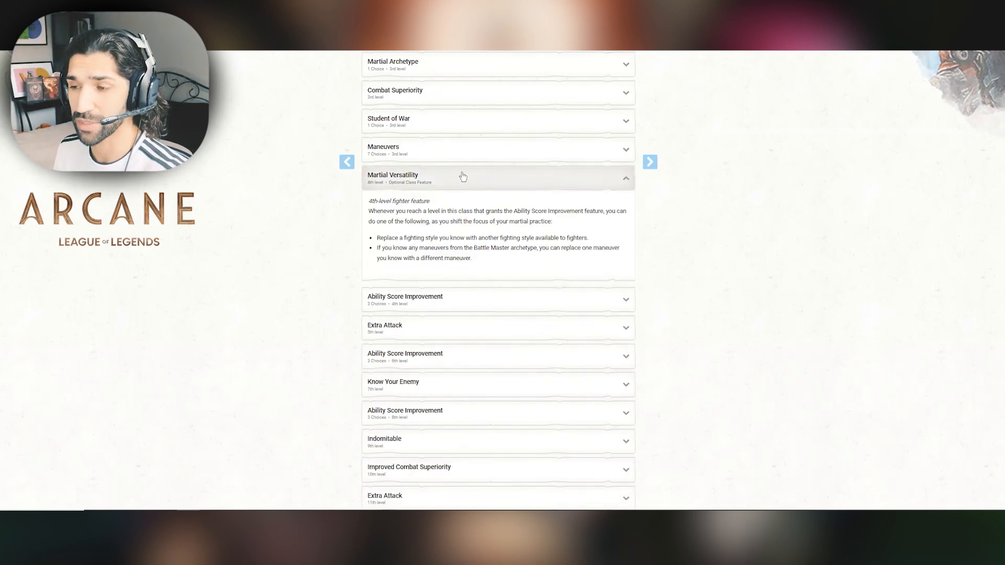
left_click(463, 177)
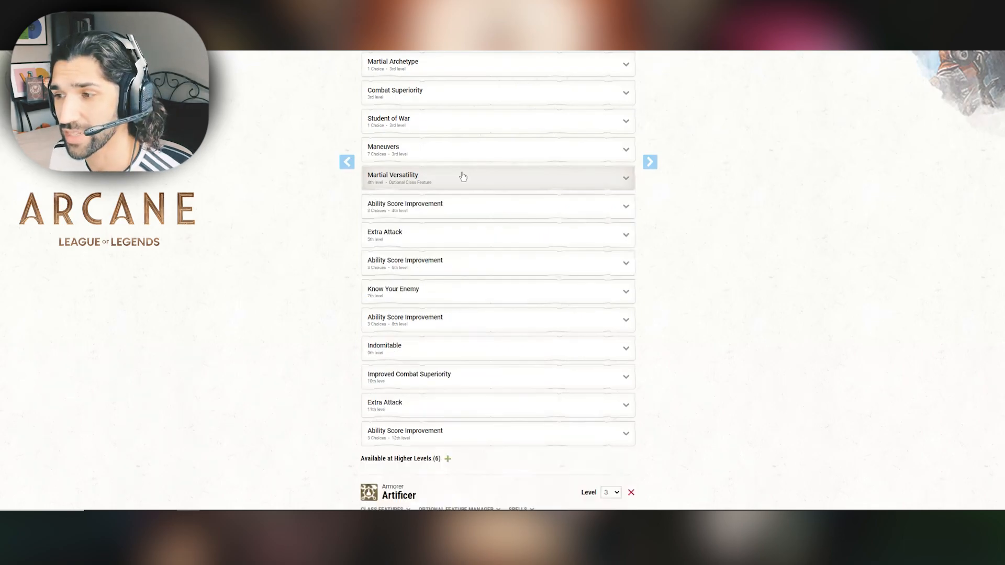
left_click(460, 219)
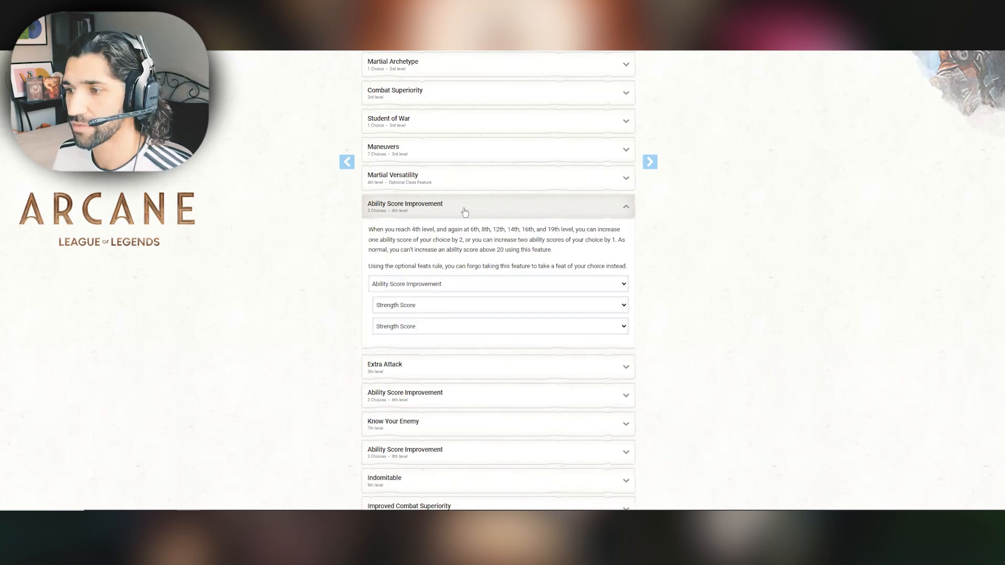
left_click(465, 212)
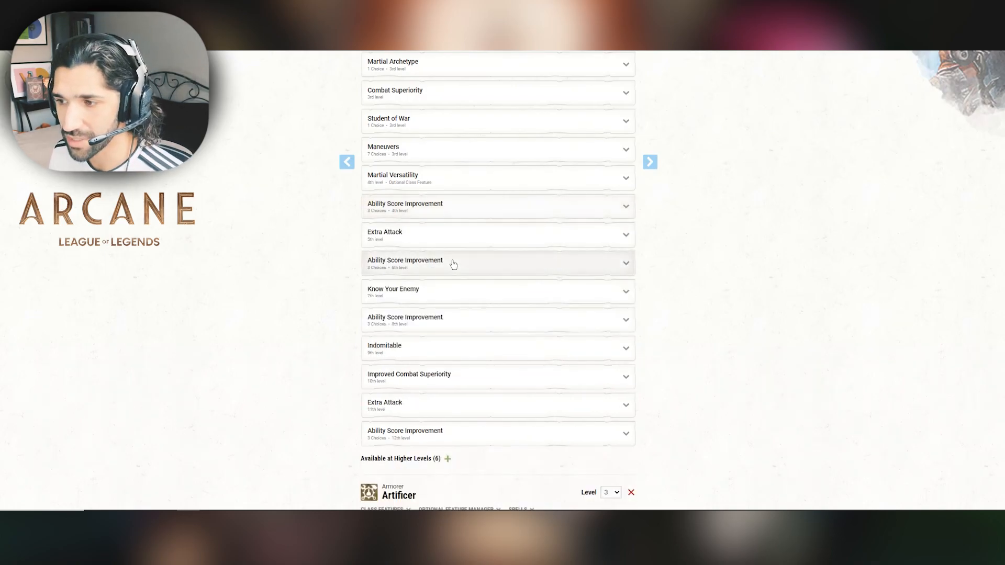
- Review the Fighter's 5th-level Extra Attack feature and the 6th-level Ability Score Improvement choices
left_click(453, 240)
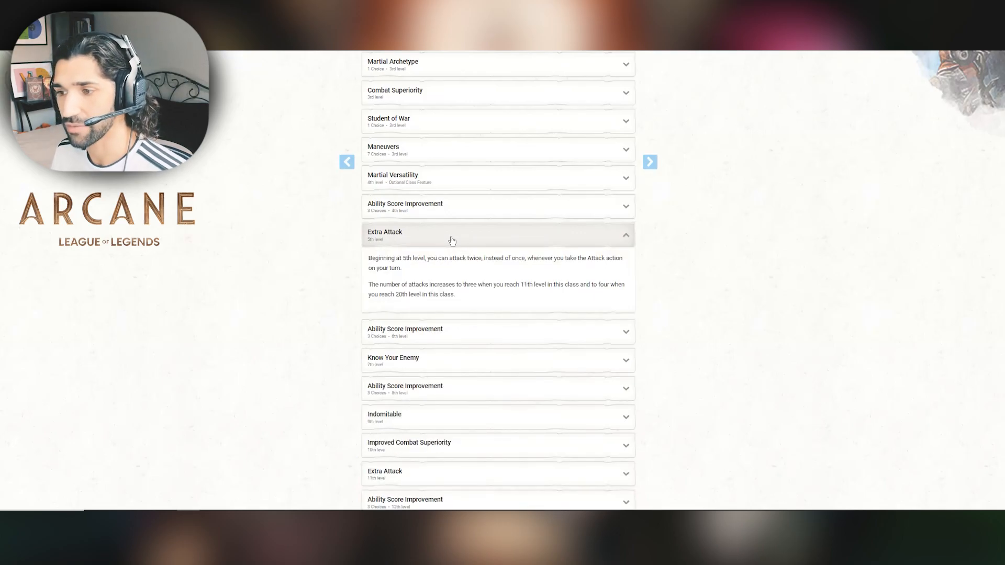
left_click(453, 240)
left_click(464, 267)
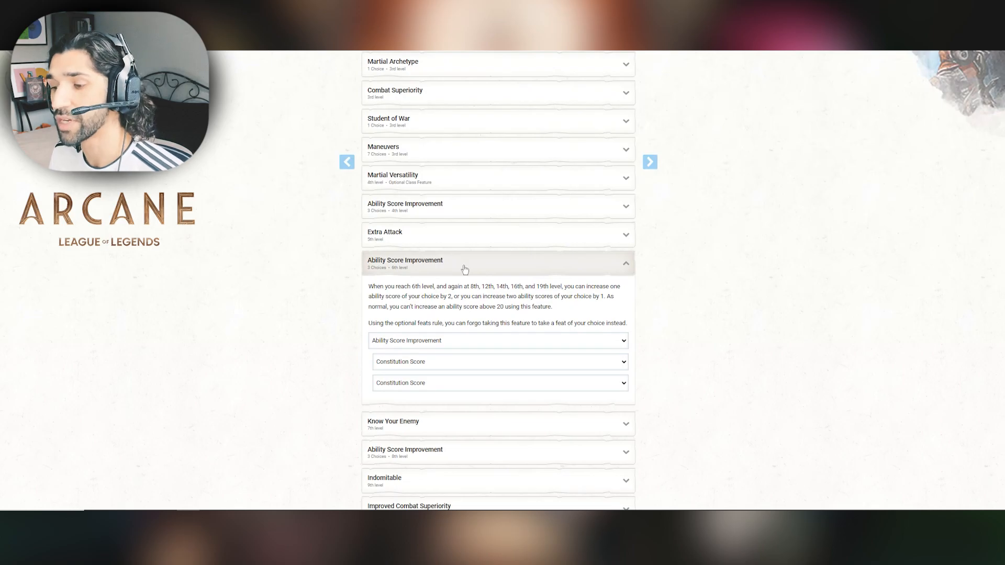
left_click(464, 267)
- Read the full description of the Fighter's Know Your Enemy feature and collapse it
scroll(459, 261, "down", 2)
left_click(455, 206)
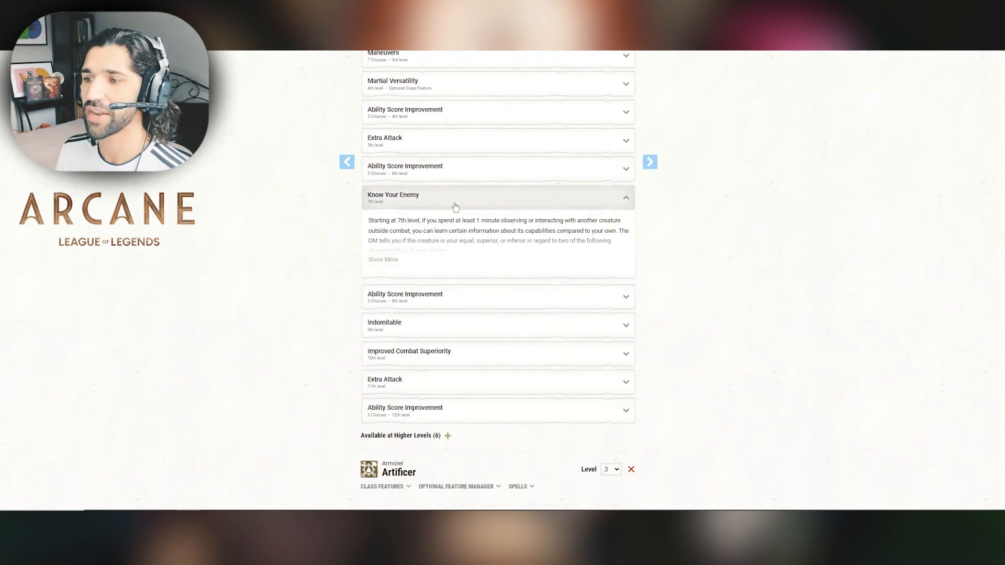
left_click(383, 260)
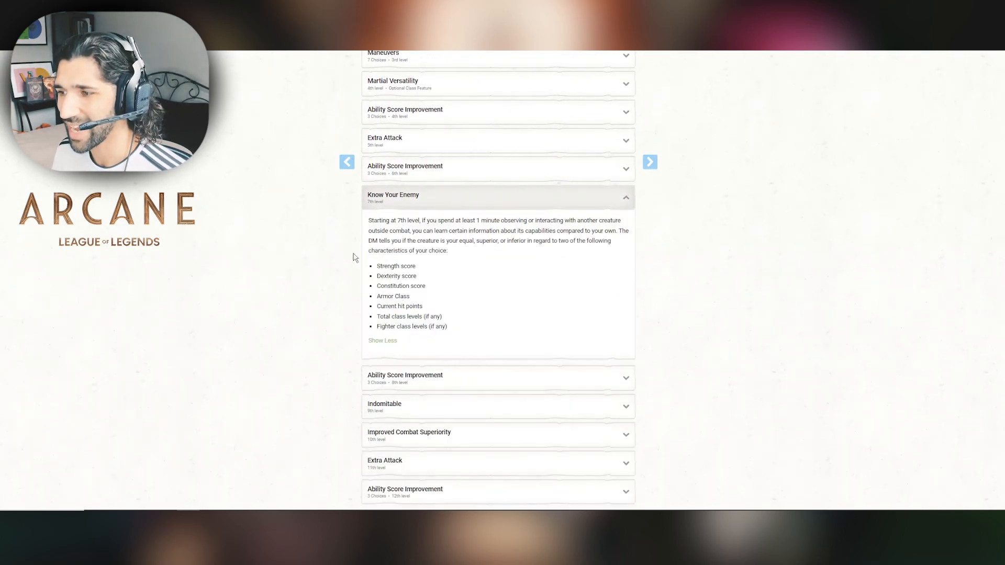
left_click(478, 204)
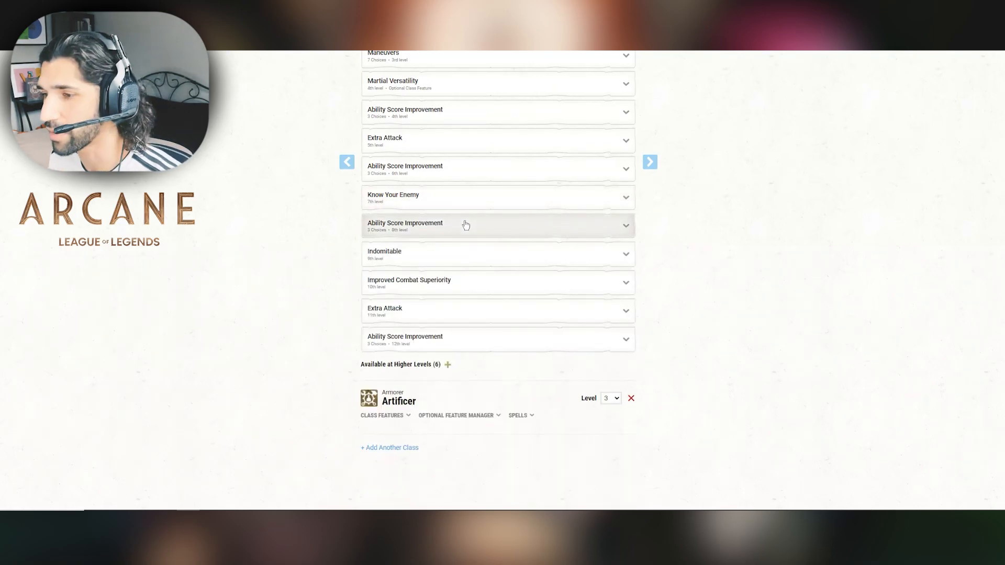
- Review the Fighter's 8th-level Ability Score Improvement choices and the 9th-level Indomitable feature
left_click(466, 225)
scroll(341, 262, "down", 1)
scroll(340, 262, "up", 1)
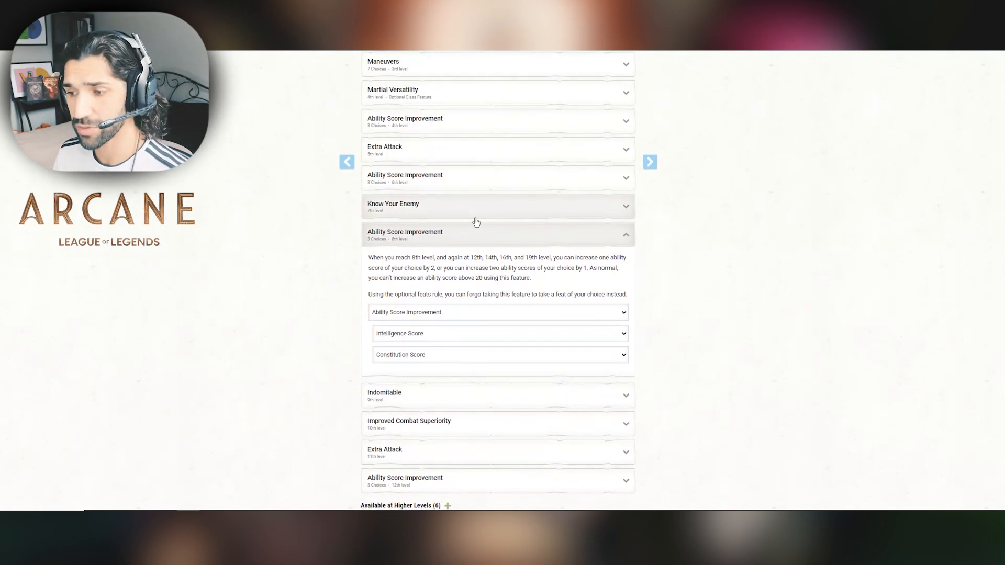
left_click(482, 241)
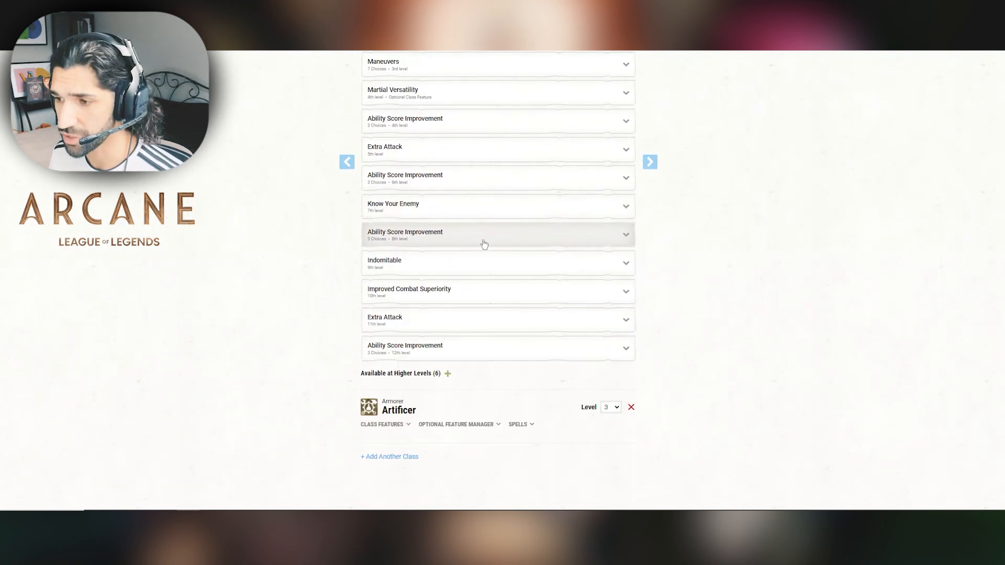
left_click(457, 270)
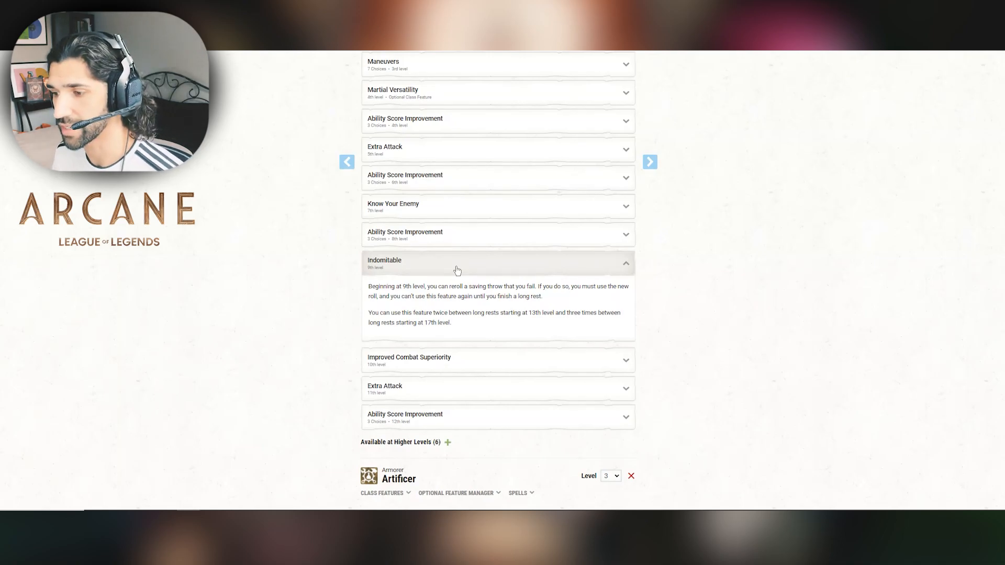
left_click(457, 271)
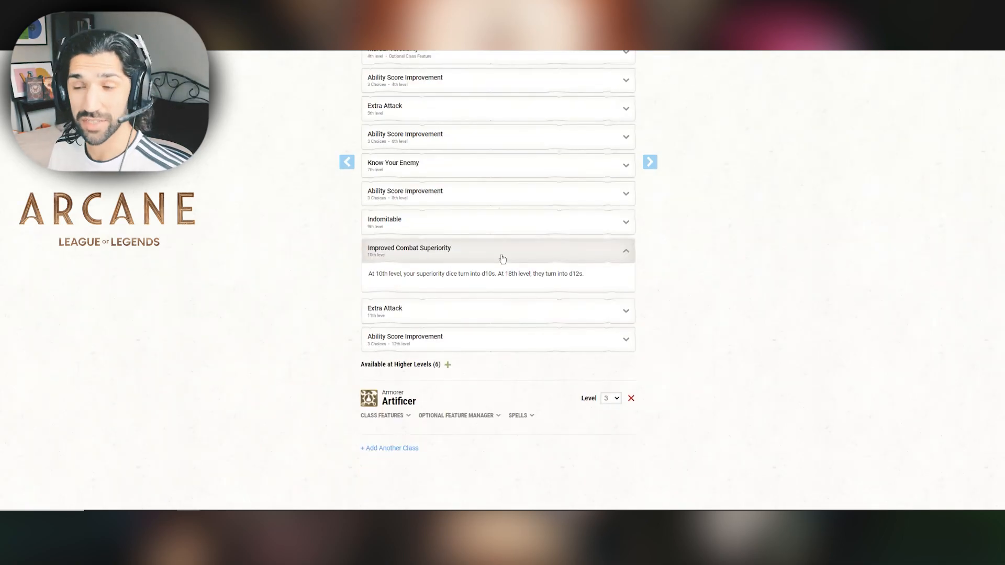
- Review the Fighter's remaining features from 10th to 12th level, from Improved Combat Superiority through the last Ability Score Improvement
left_click(501, 258)
left_click(453, 315)
scroll(463, 277, "down", 1)
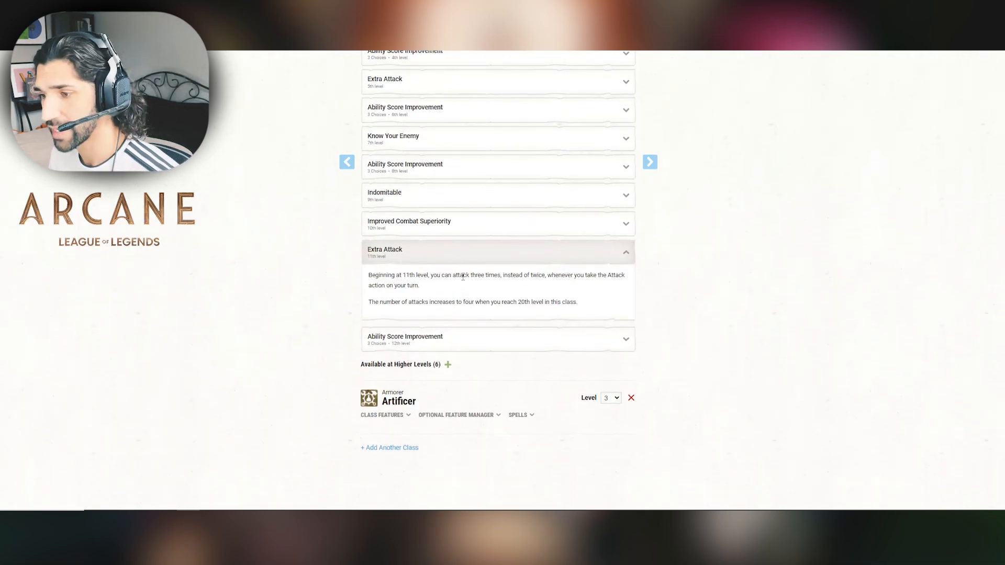
left_click(466, 259)
left_click(458, 341)
scroll(331, 292, "down", 2)
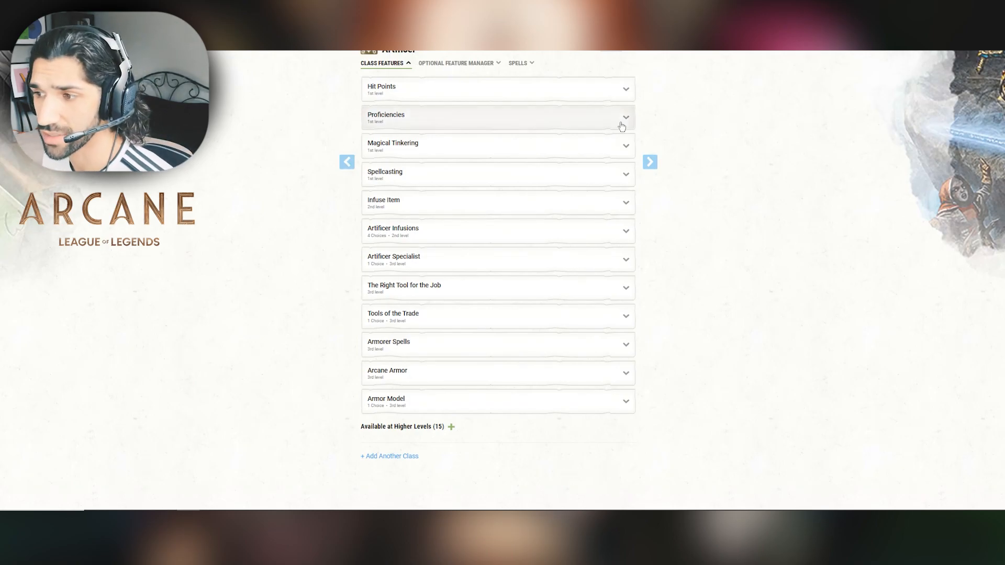
- Review the Artificer's Magical Tinkering feature, the four infusion choices and the specialist selection
left_click(443, 147)
left_click(442, 147)
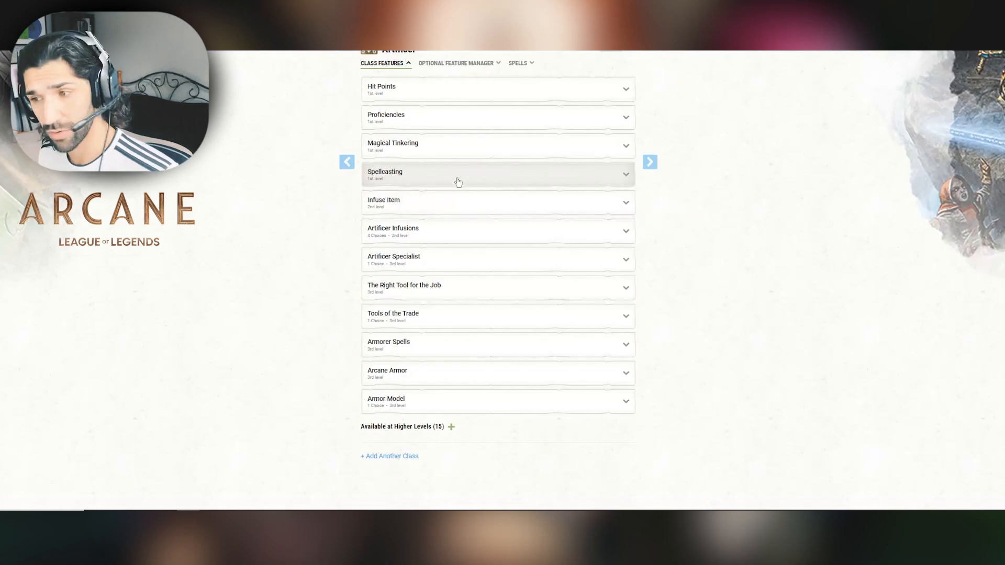
left_click(464, 230)
scroll(312, 207, "down", 3)
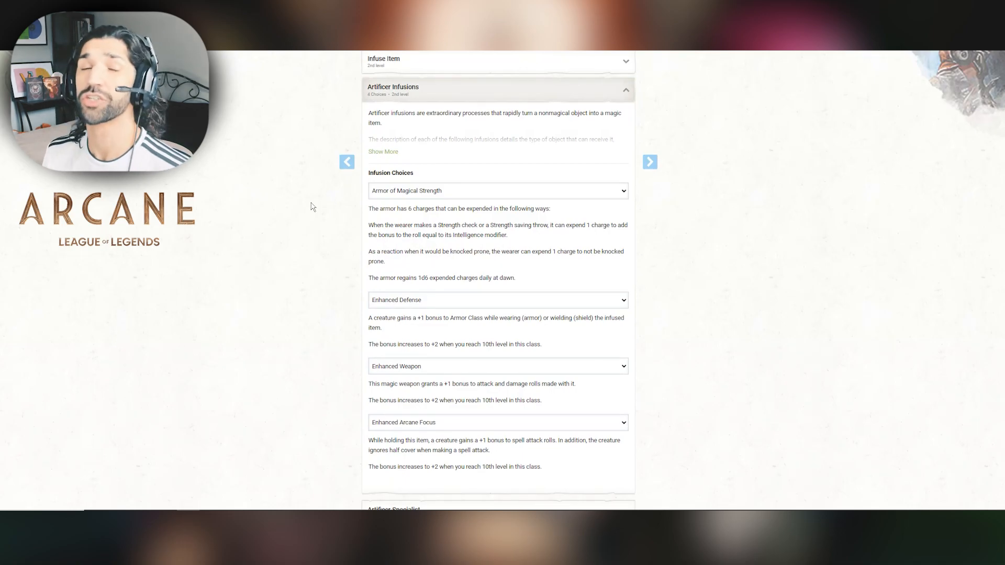
left_click(470, 98)
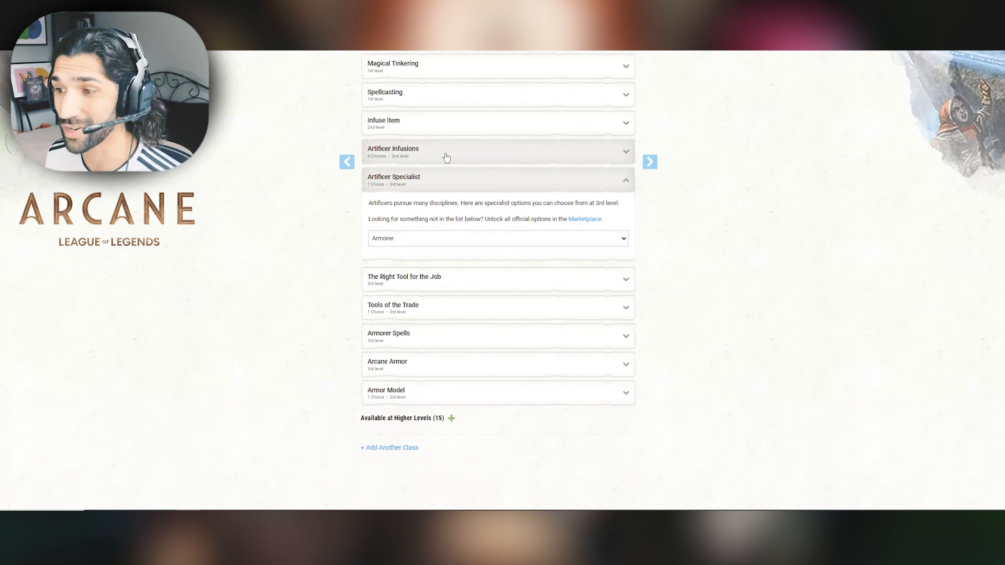
left_click(456, 180)
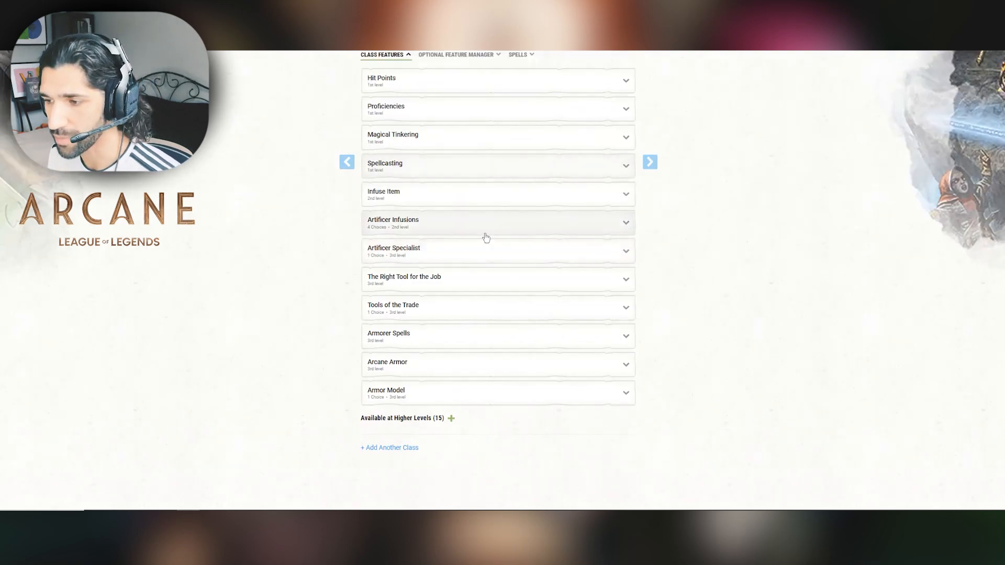
- Read the full Armorer Spells feature with its spell table and collapse it
left_click(445, 333)
left_click(370, 329)
scroll(351, 293, "down", 1)
scroll(350, 290, "up", 1)
scroll(348, 286, "down", 2)
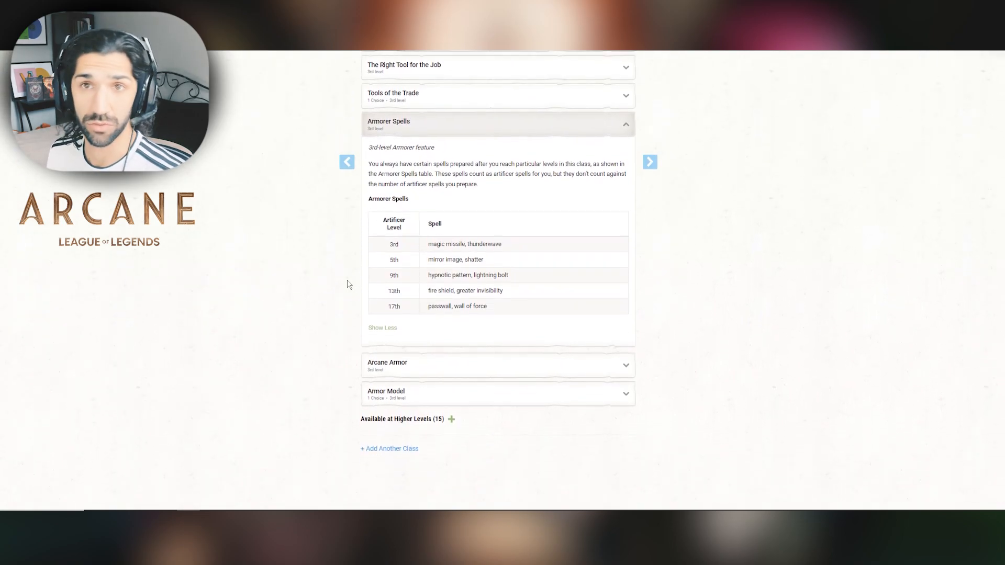
left_click(459, 122)
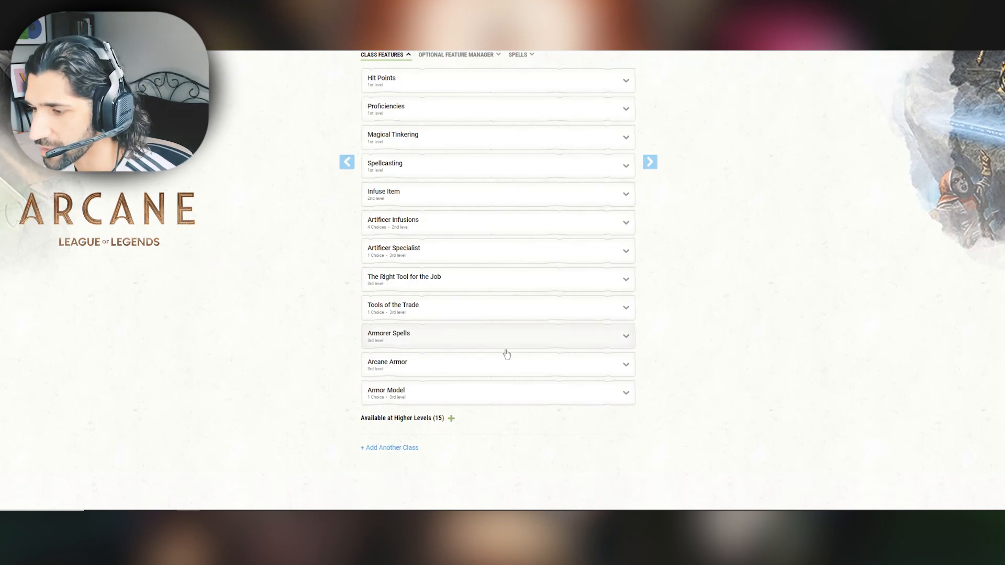
- Review the Artificer's Arcane Armor feature and the Guardian option under Armor Model, and collapse them
left_click(442, 366)
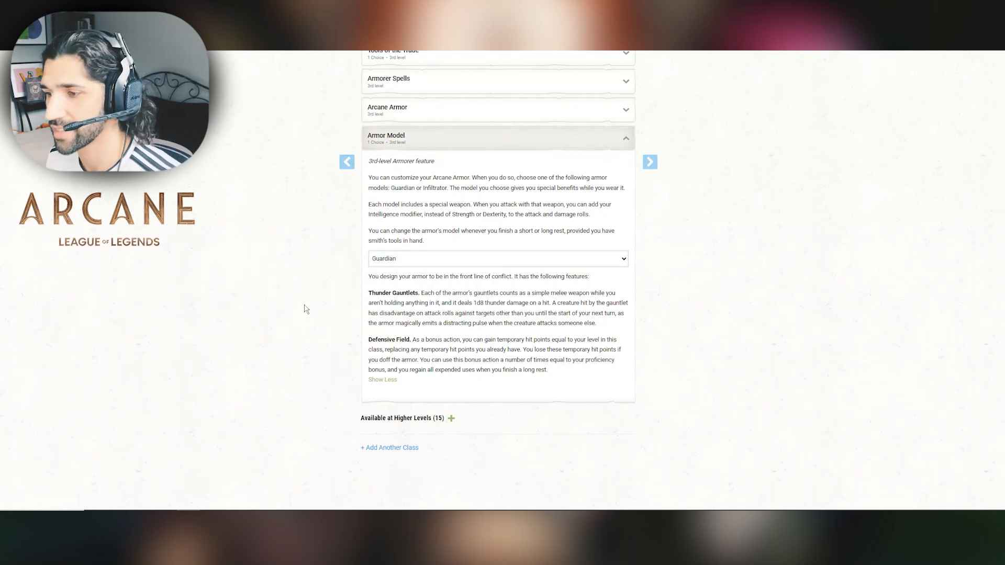
scroll(305, 310, "up", 1)
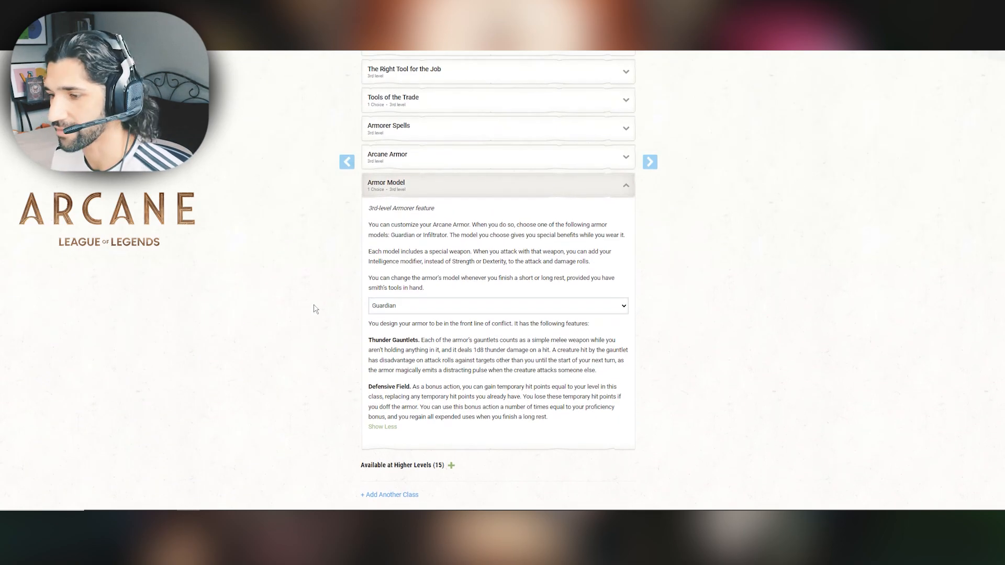
left_click(522, 189)
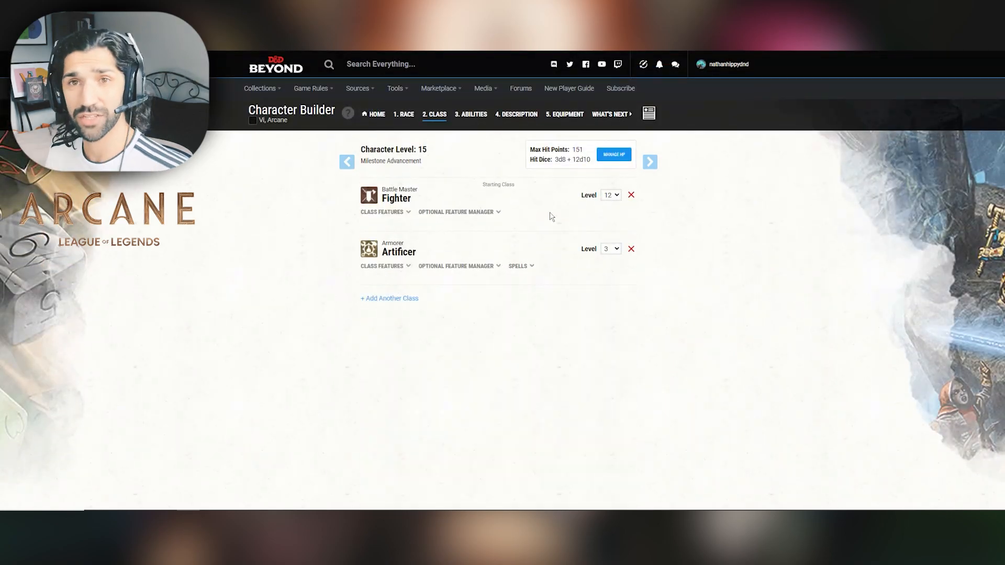
- Go to the Abilities stage and examine the Standard Array scores and the calculations for all six abilities
left_click(471, 121)
scroll(287, 266, "down", 1)
scroll(287, 265, "down", 1)
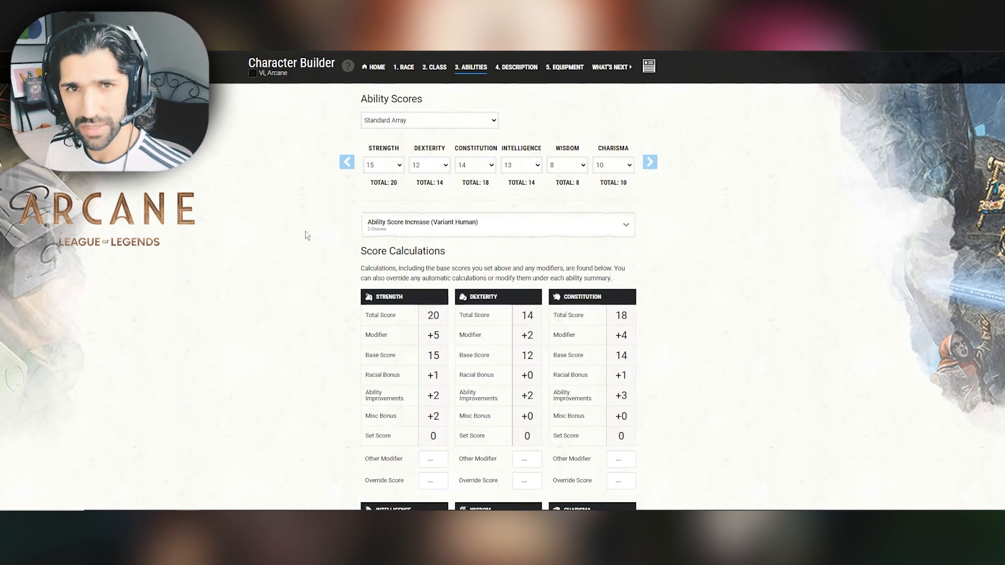
scroll(306, 220, "down", 1)
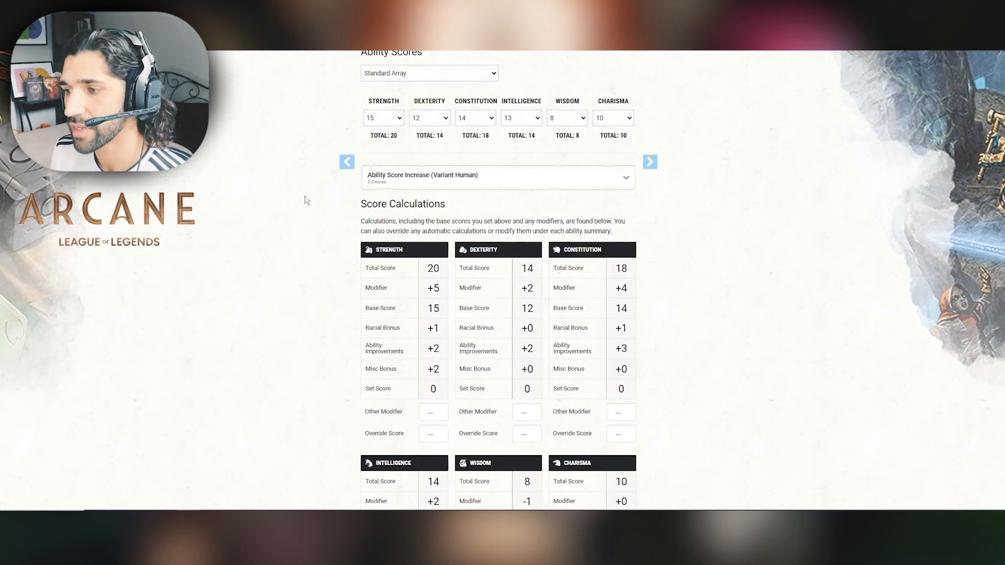
scroll(314, 181, "down", 3)
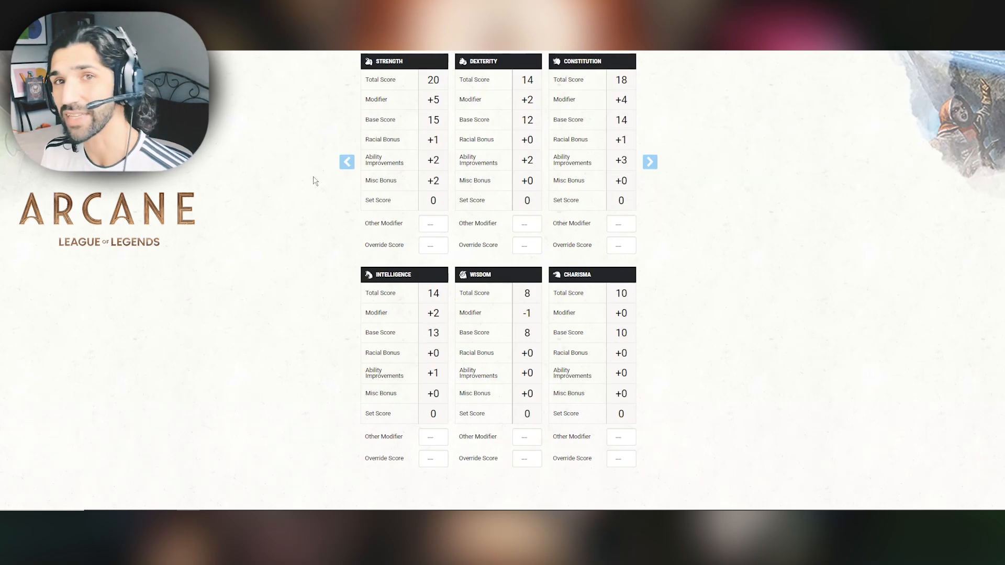
scroll(314, 181, "up", 1)
scroll(313, 182, "down", 1)
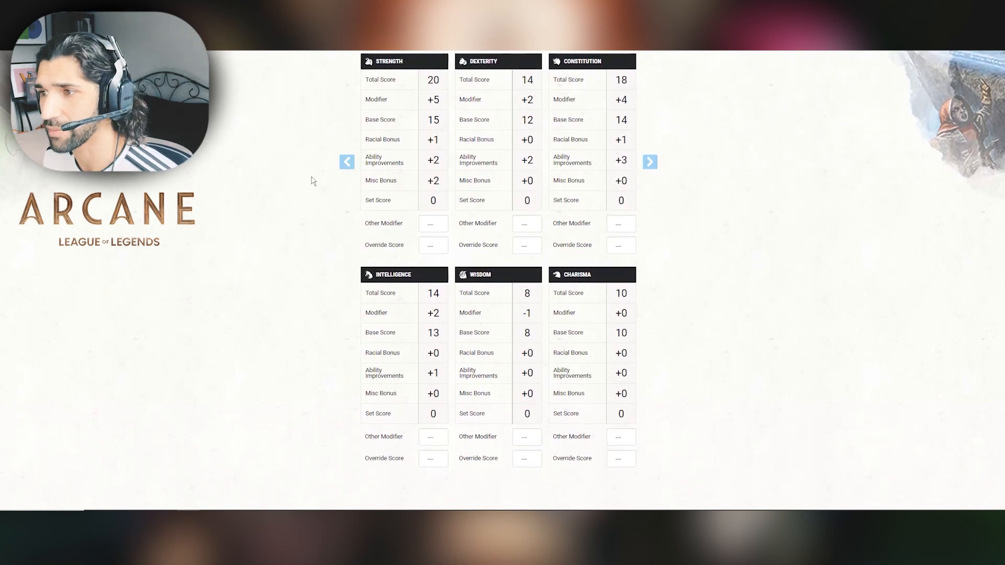
scroll(313, 181, "up", 4)
scroll(313, 186, "down", 2)
scroll(313, 193, "down", 2)
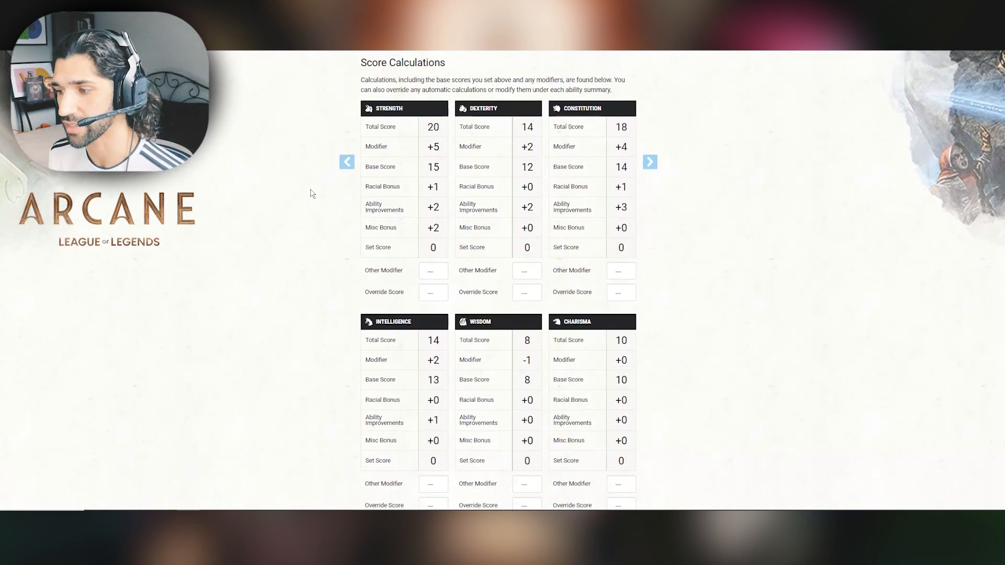
scroll(312, 192, "up", 4)
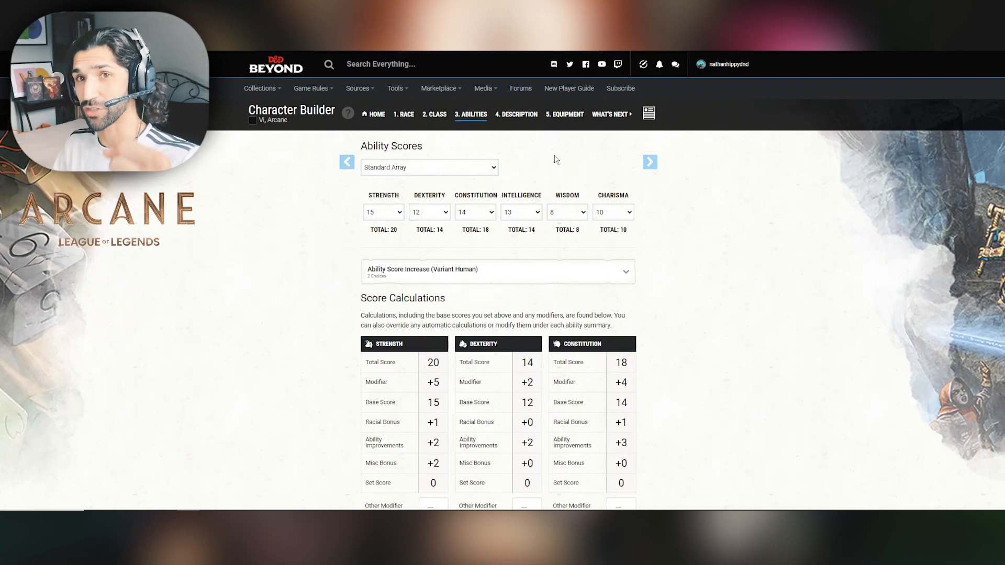
- Go to the Description stage and review the Urchin background, its proficiencies and the City Secrets feature
left_click(528, 126)
scroll(274, 274, "down", 3)
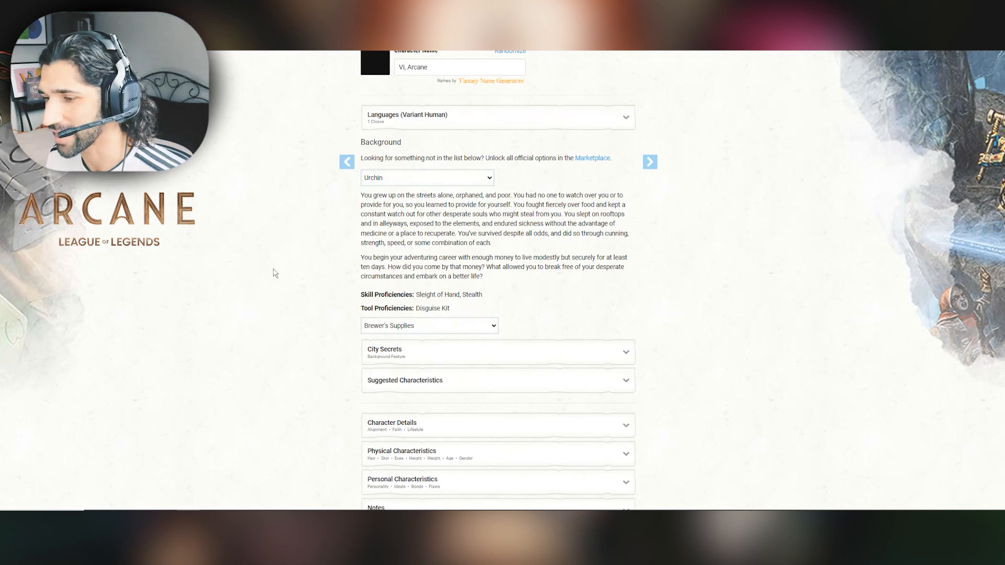
scroll(278, 267, "down", 2)
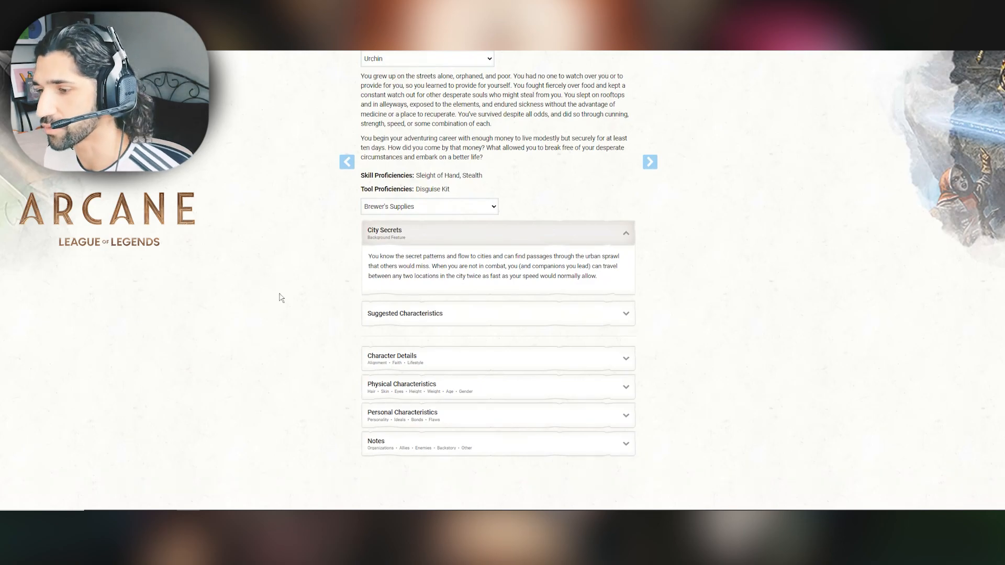
left_click(580, 229)
scroll(579, 233, "up", 4)
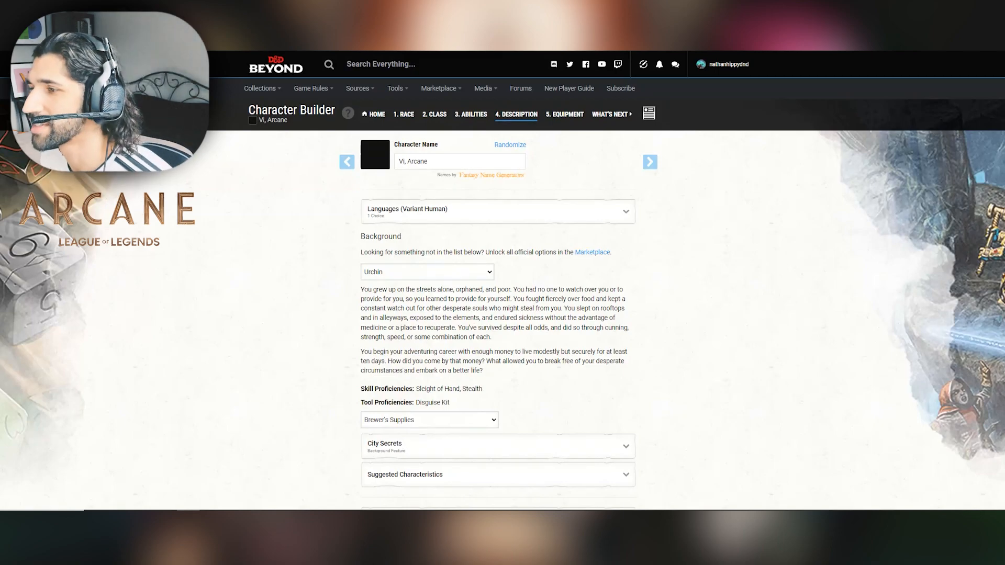
- Go to the Equipment stage and check the items in the current inventory
left_click(650, 162)
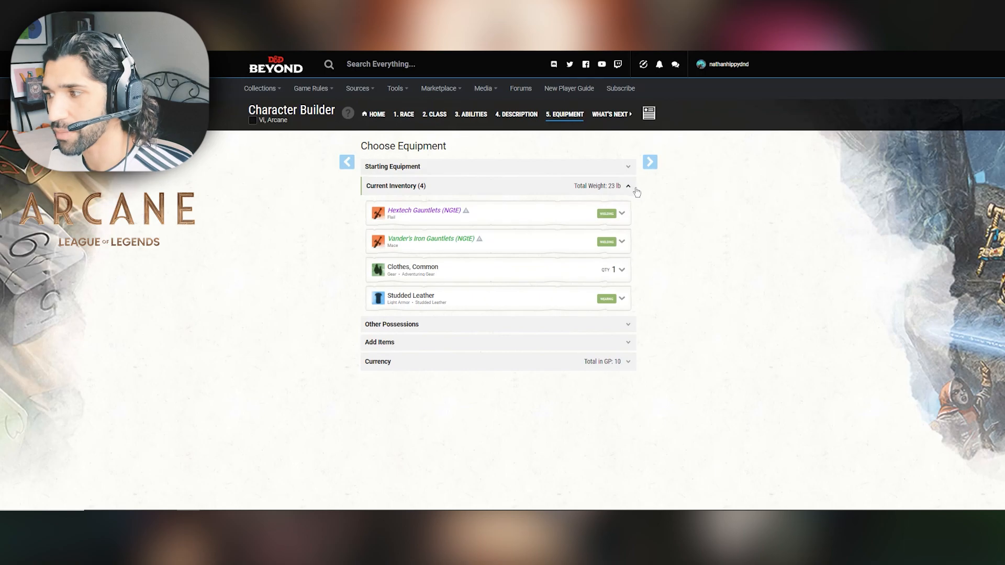
left_click(631, 188)
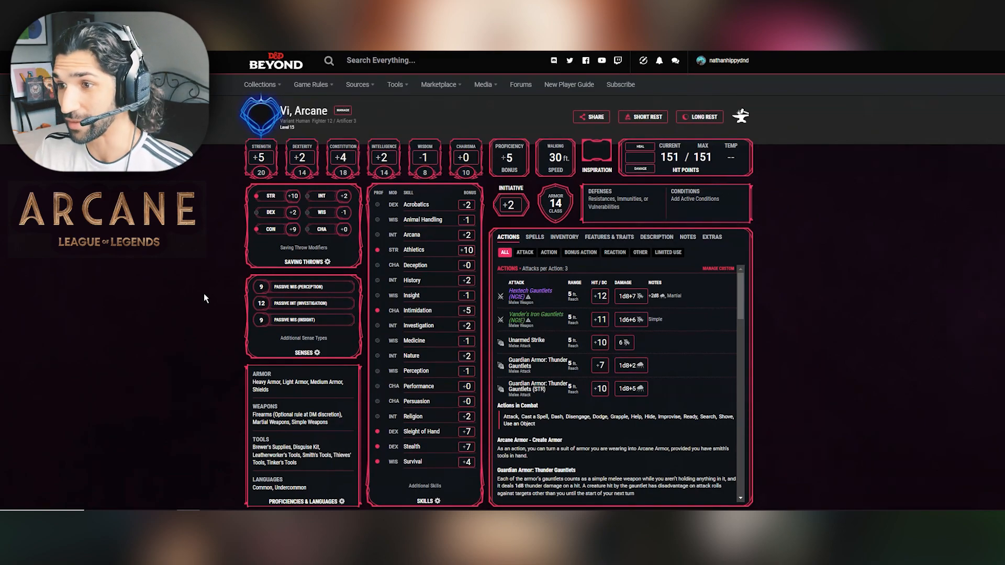
- Browse the available frames in the character sheet's appearance settings down to the subscriber frames, and close the settings
left_click(343, 110)
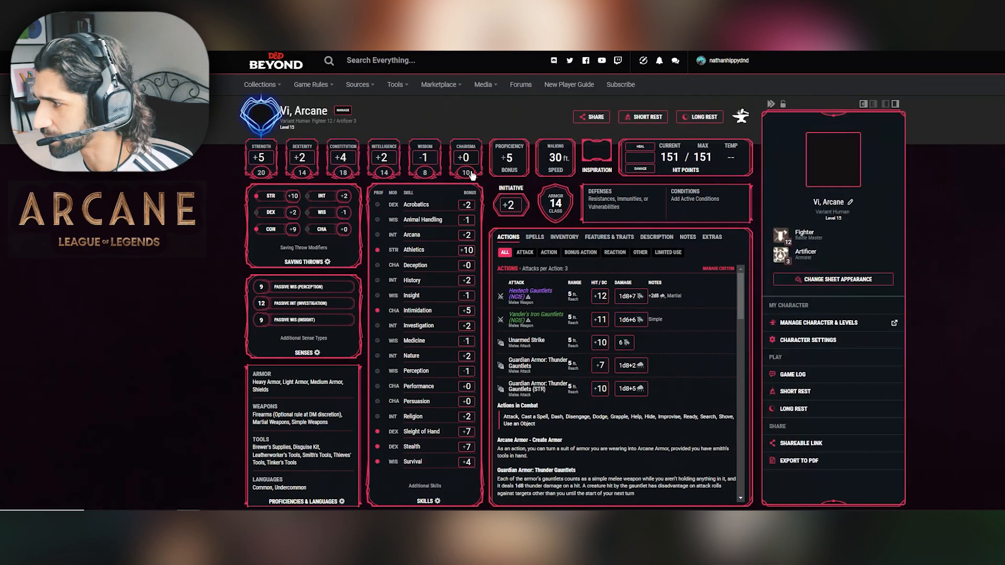
left_click(835, 280)
left_click(837, 371)
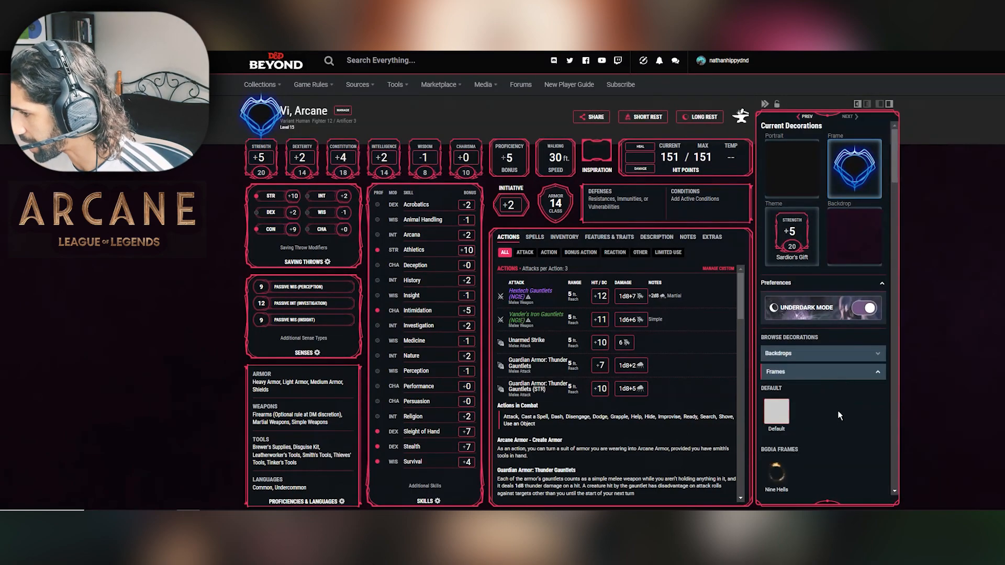
scroll(841, 396, "down", 3)
scroll(841, 395, "down", 10)
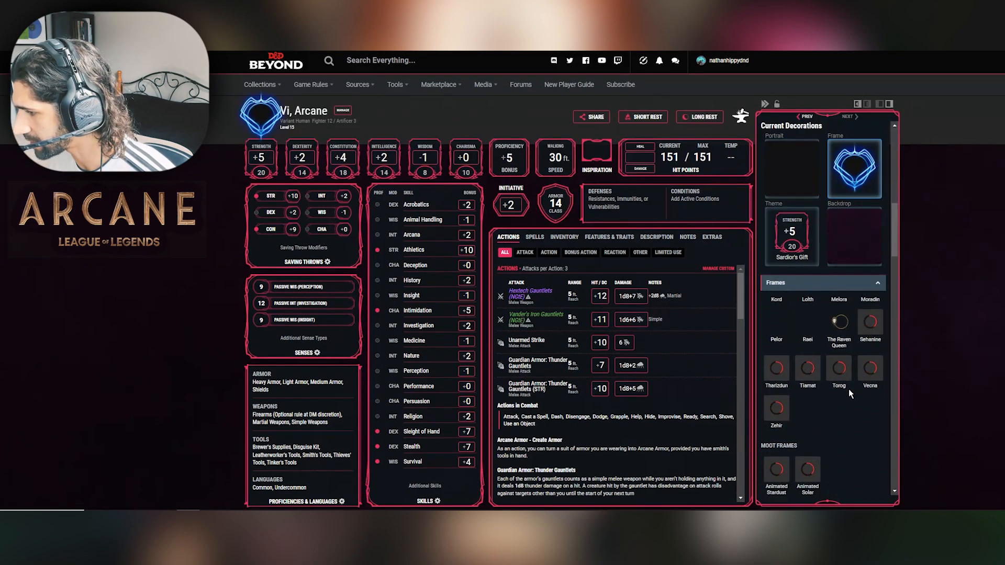
scroll(849, 392, "down", 8)
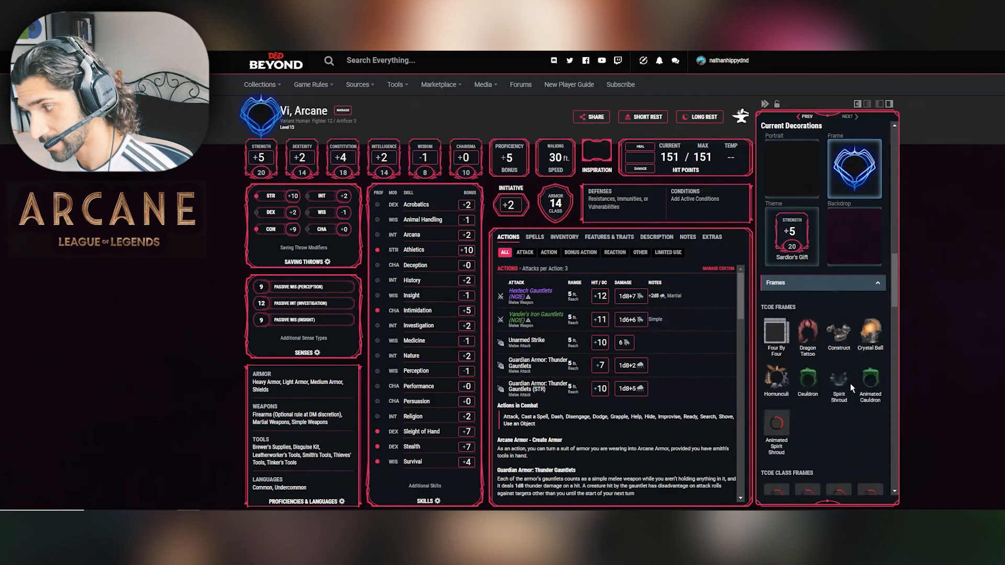
scroll(851, 384, "down", 4)
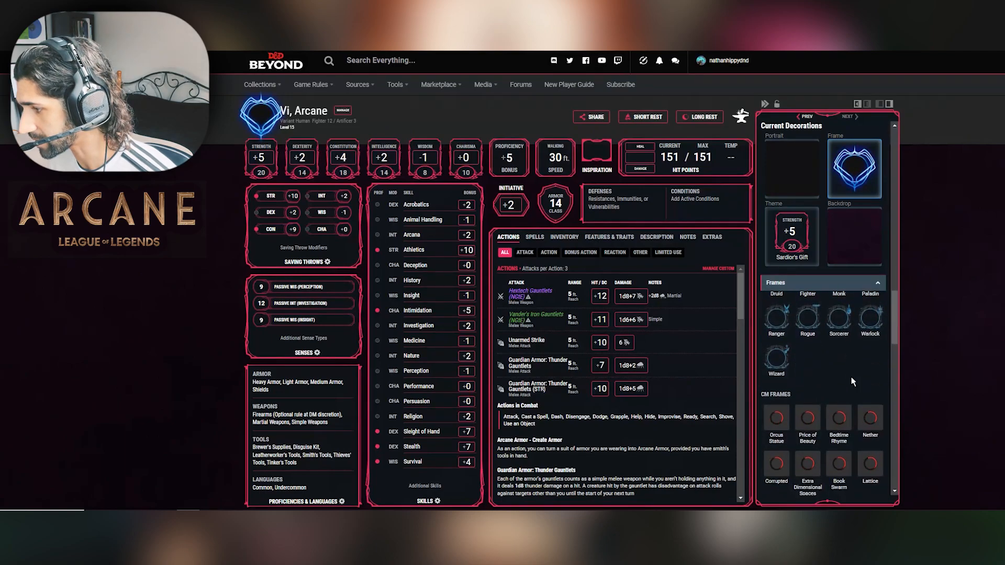
scroll(852, 381, "down", 6)
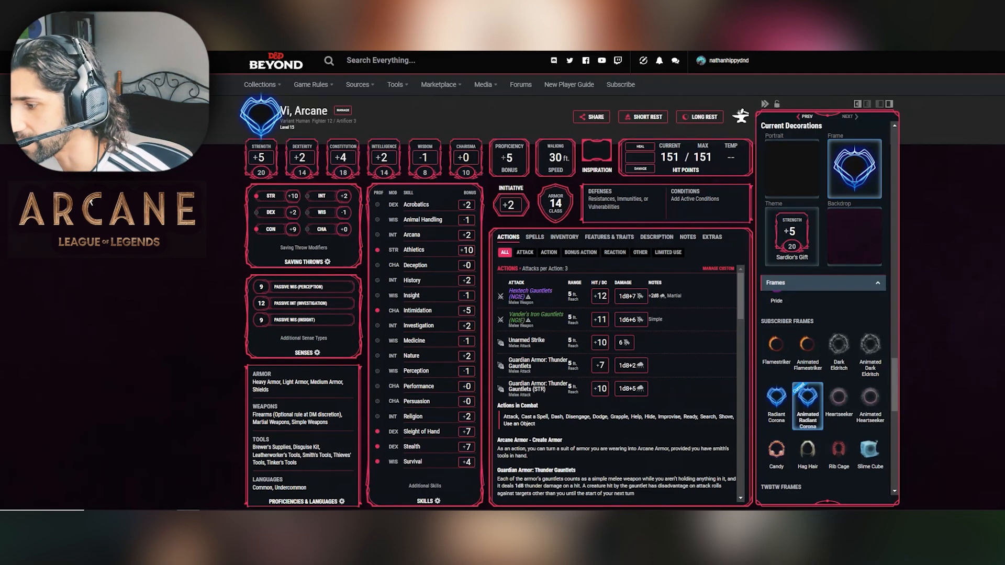
left_click(140, 223)
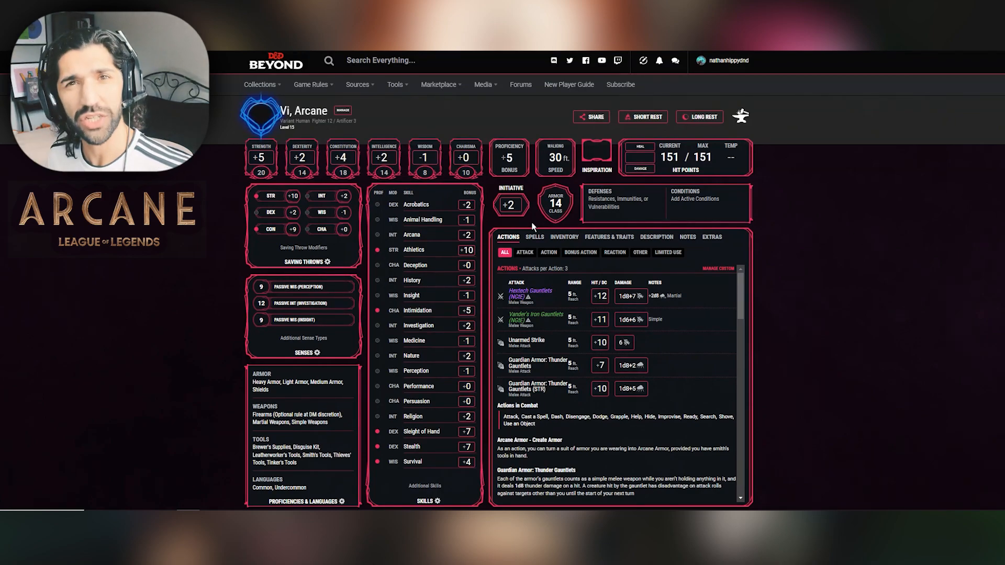
- Unequip the Hextech Gauntlets and Vander's Iron Gauntlets, check the character's actions, and return to the inventory
left_click(564, 237)
left_click(502, 343)
left_click(507, 237)
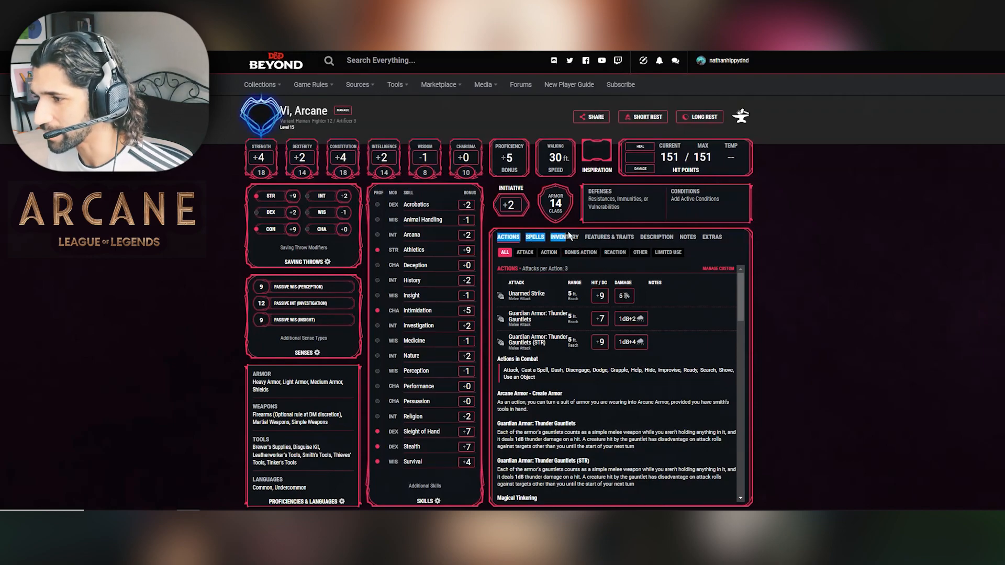
left_click(564, 236)
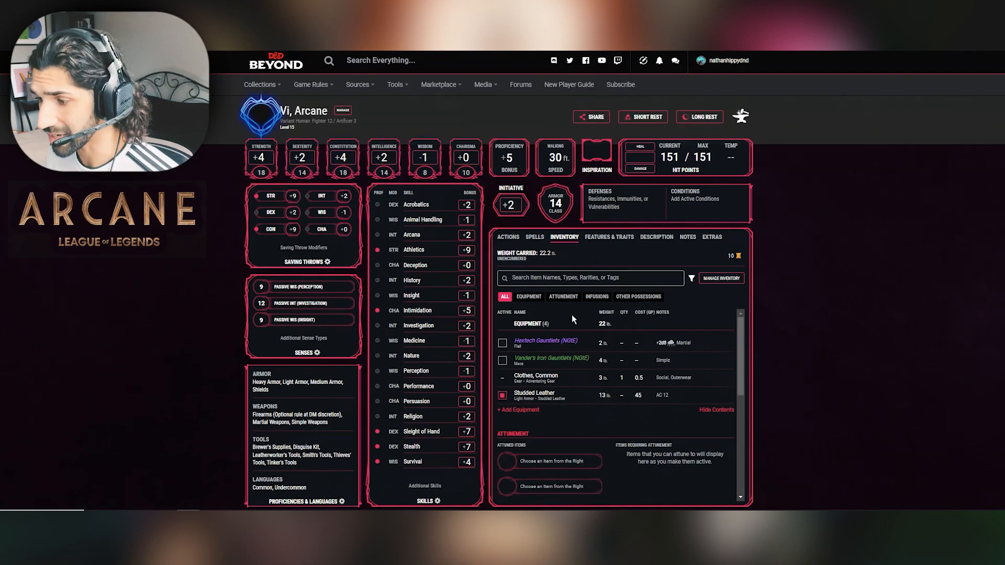
- Equip the Hextech Gauntlets and Vander's Iron Gauntlets and attune the character to both of them
left_click(502, 343)
left_click(502, 360)
left_click(620, 455)
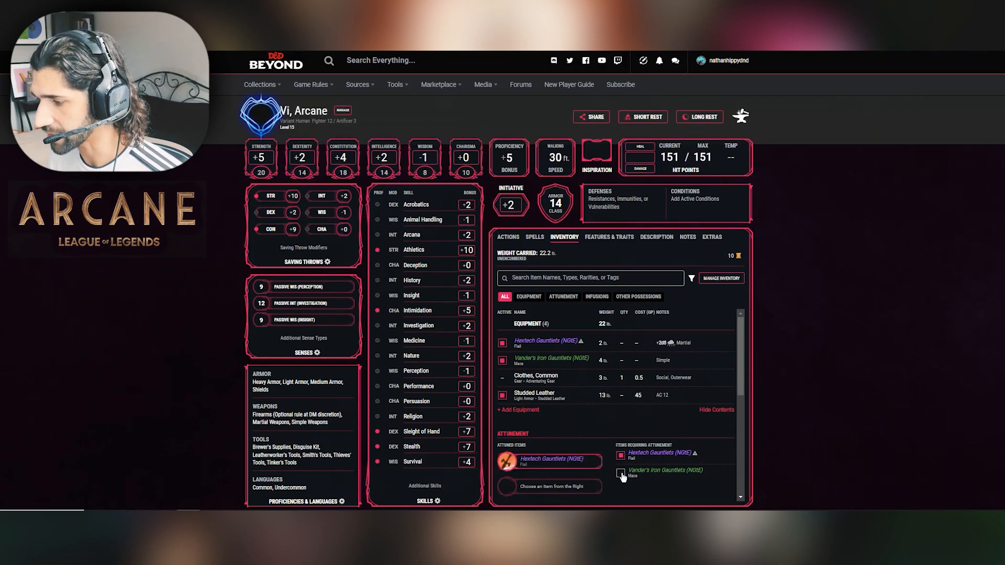
left_click(620, 473)
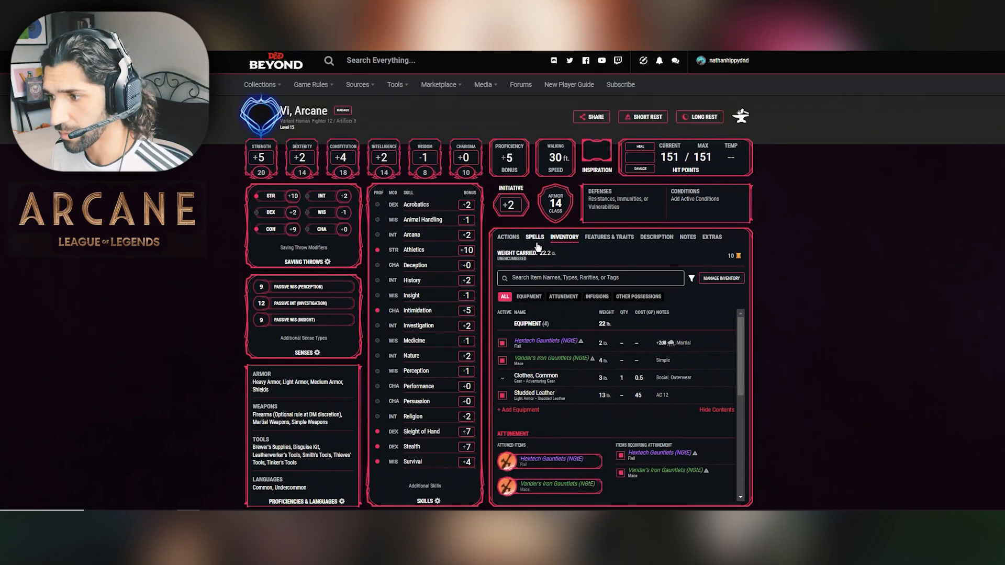
- Review the item details of Vander's Iron Gauntlets, read the full Hextech Gauntlets description from the character's actions, and close the details
left_click(560, 361)
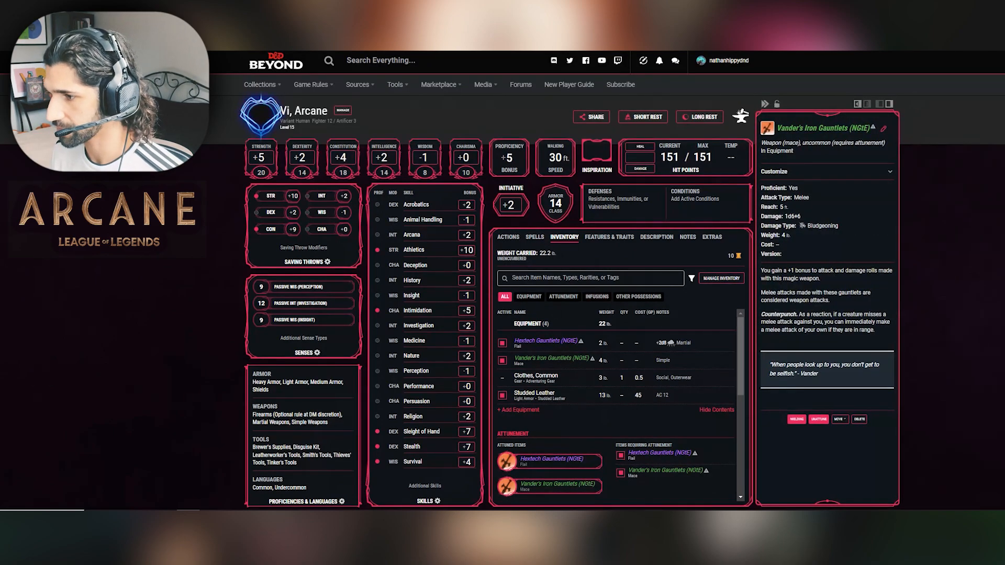
left_click(508, 237)
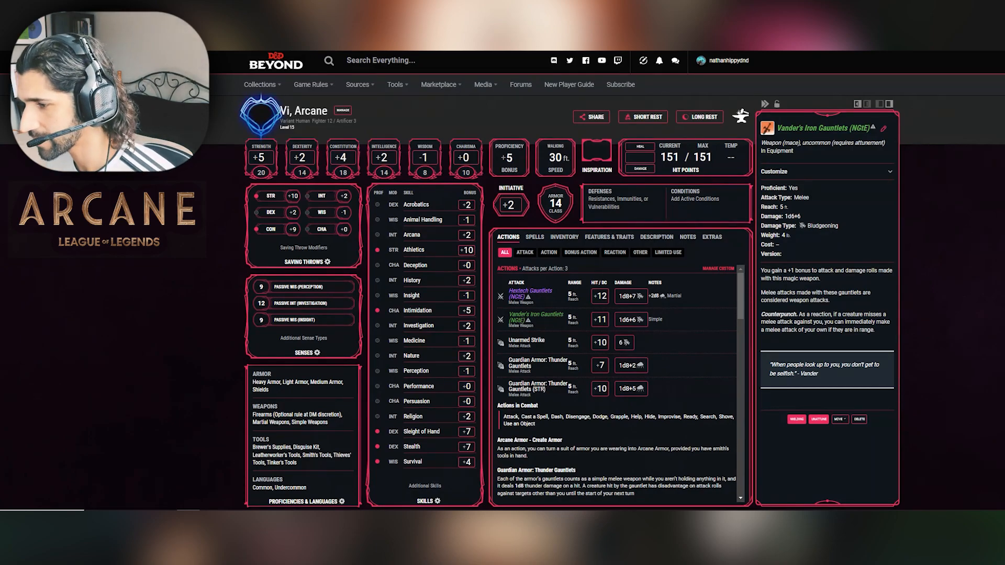
left_click(551, 304)
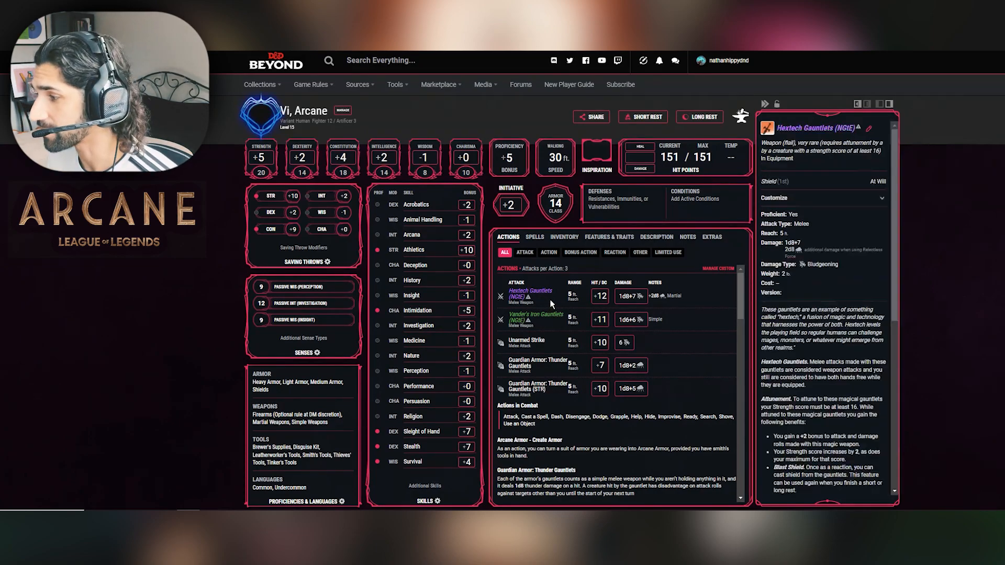
scroll(828, 359, "down", 3)
scroll(829, 359, "up", 3)
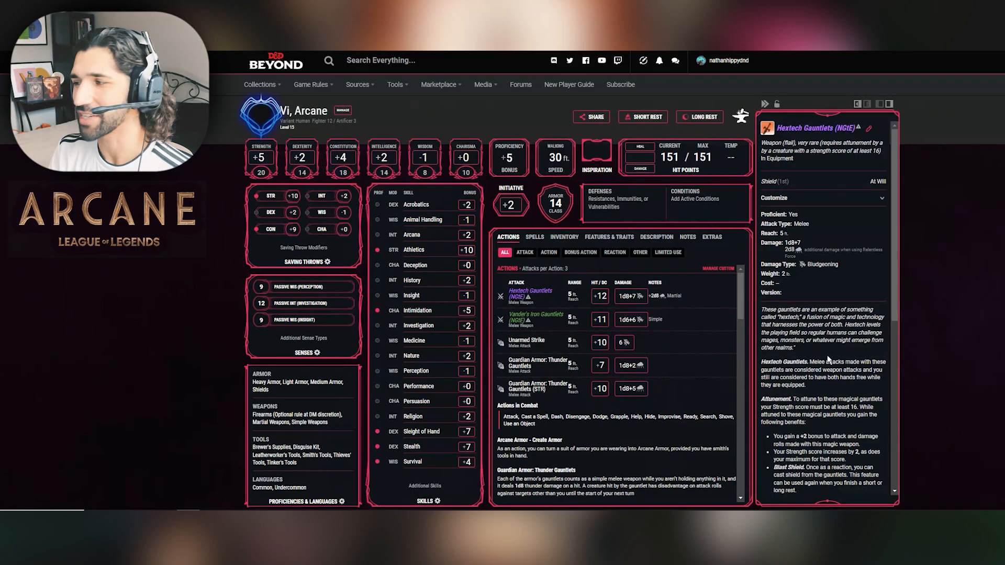
scroll(828, 359, "down", 3)
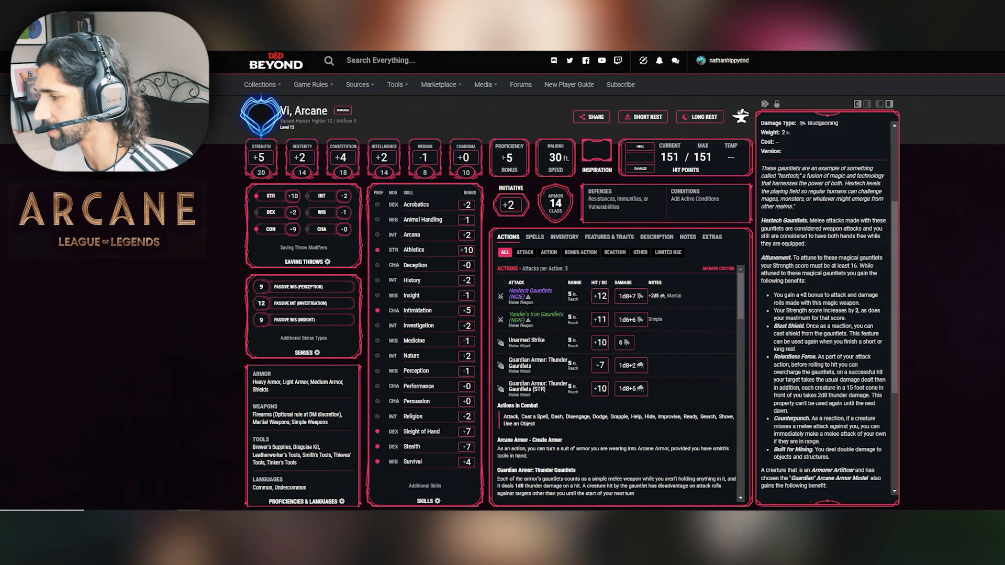
scroll(837, 366, "down", 1)
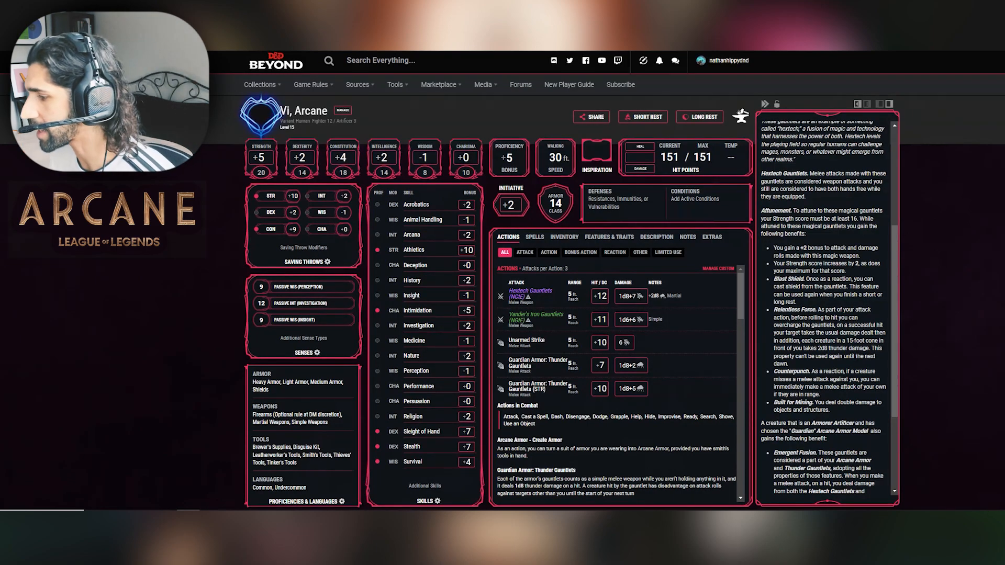
scroll(856, 385, "down", 3)
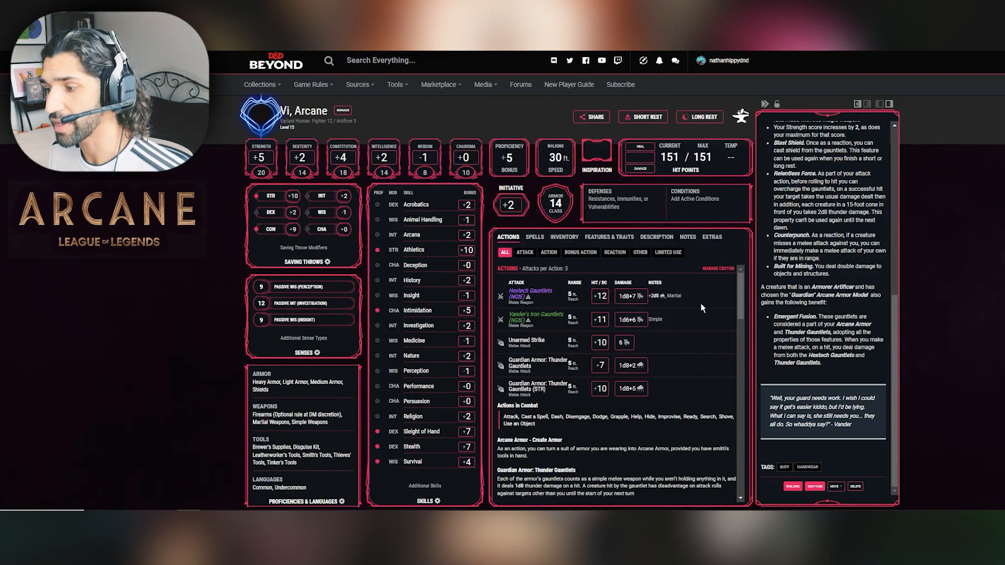
left_click(640, 301)
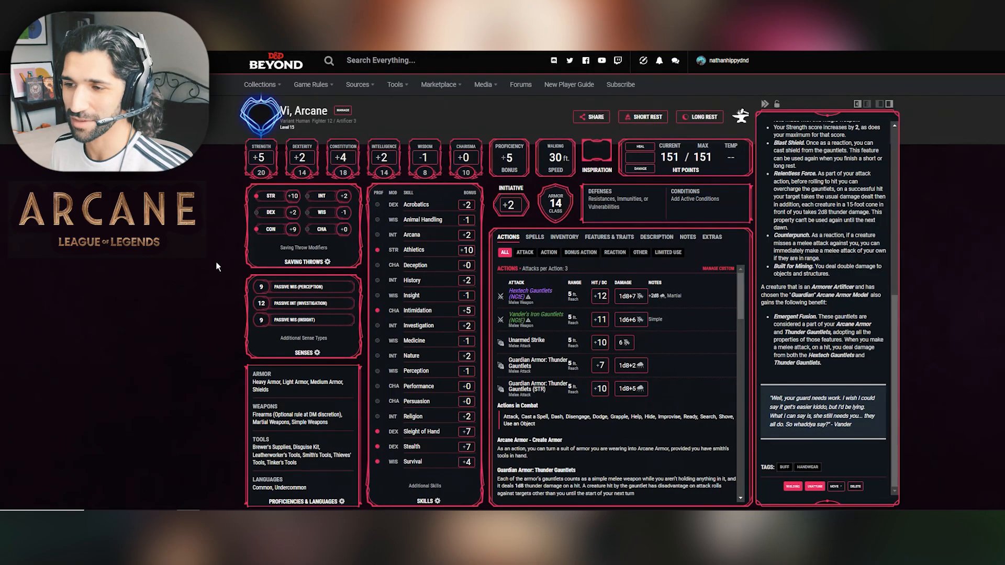
left_click(179, 263)
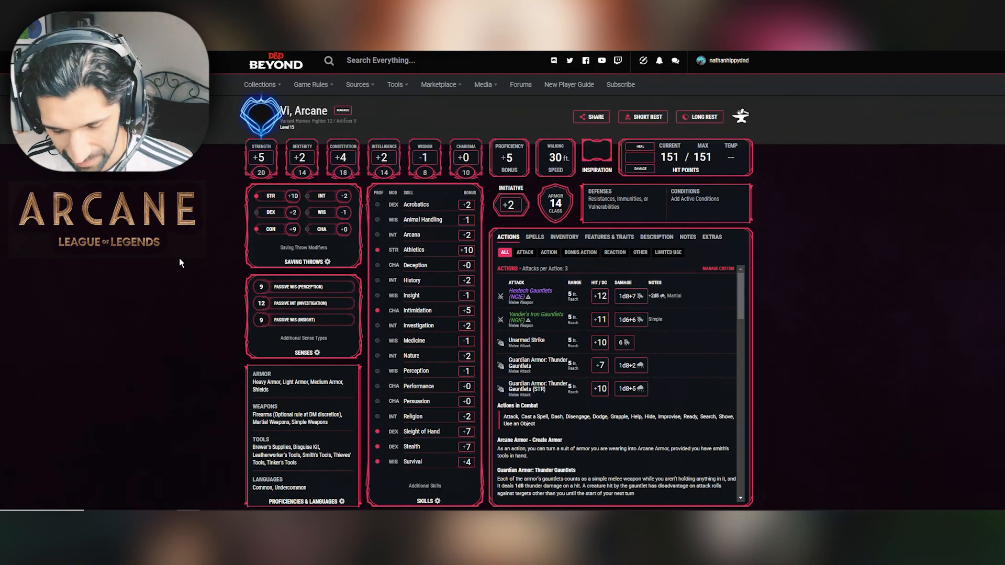